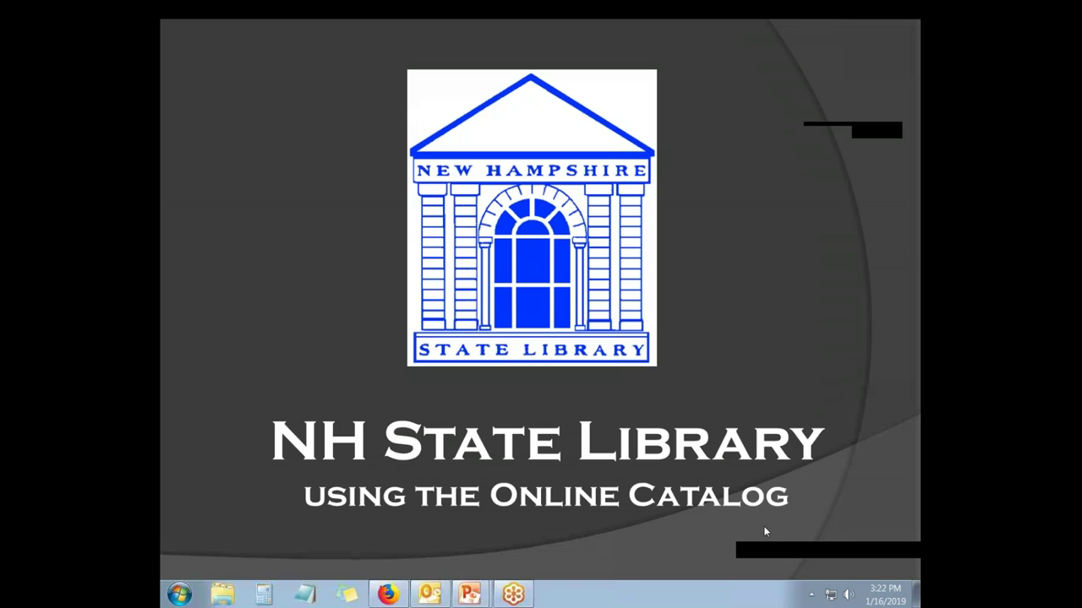
pyautogui.click(764, 526)
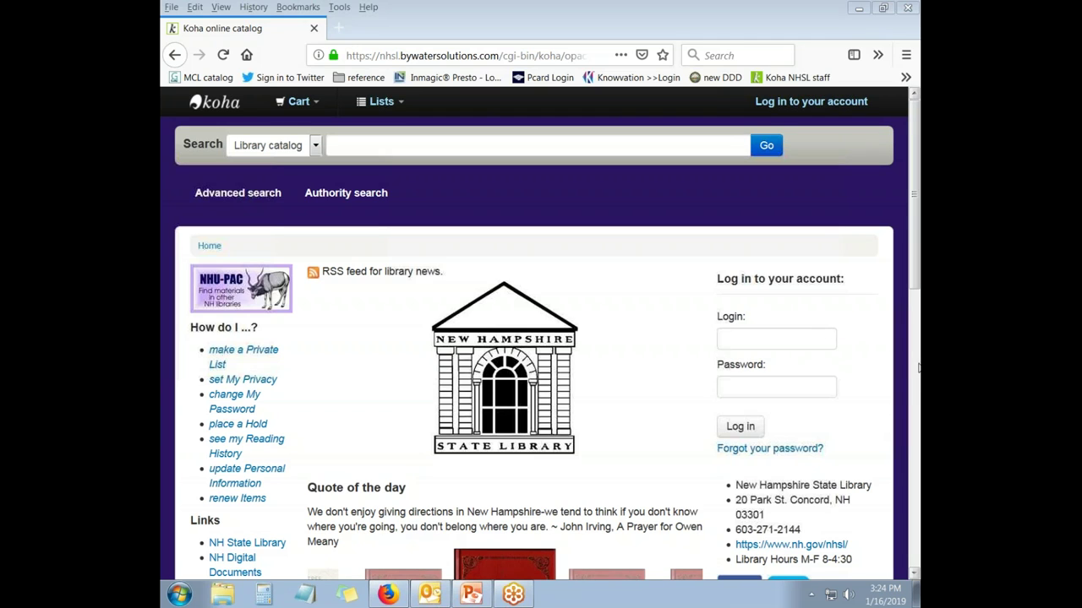
# Step: Log in to the library catalog account by entering the patron's login name and the account password
pyautogui.click(817, 340)
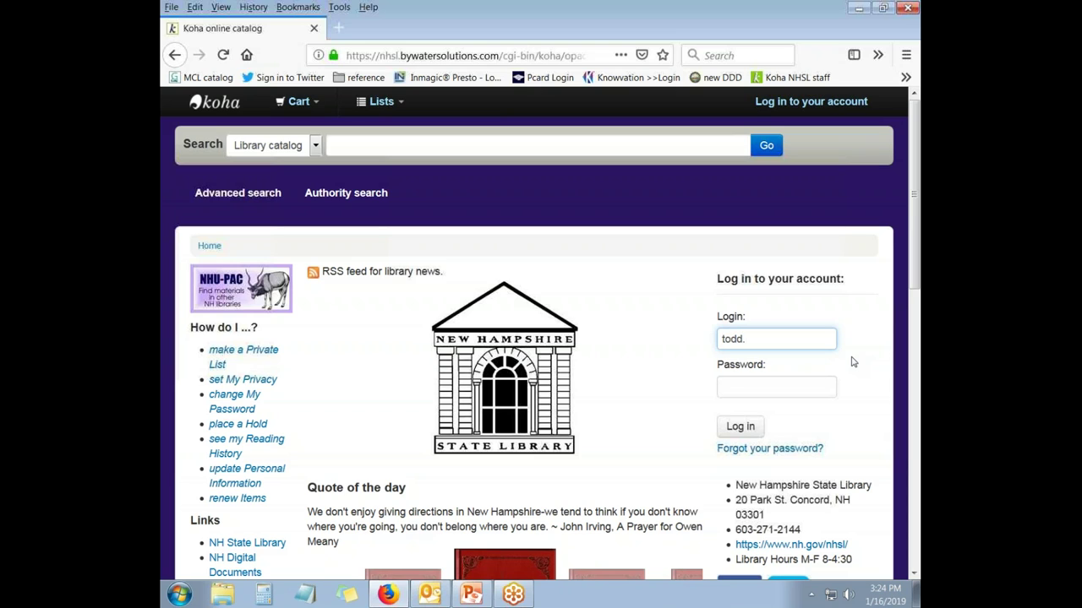
pyautogui.write('hufflepu')
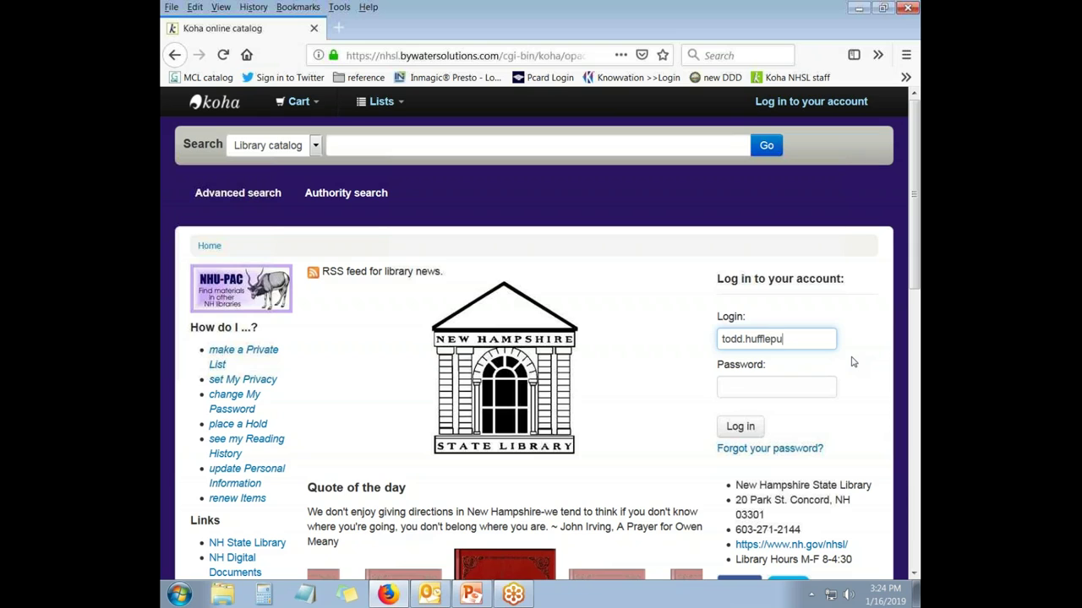
pyautogui.write('ffle')
pyautogui.click(800, 390)
pyautogui.write('•••')
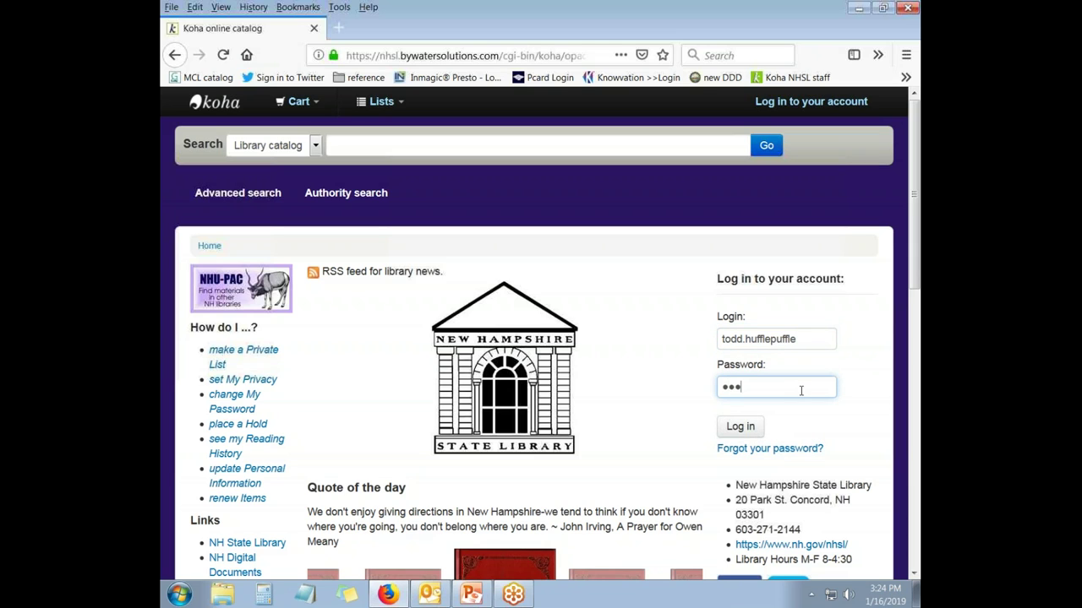
pyautogui.write('••••')
pyautogui.click(735, 428)
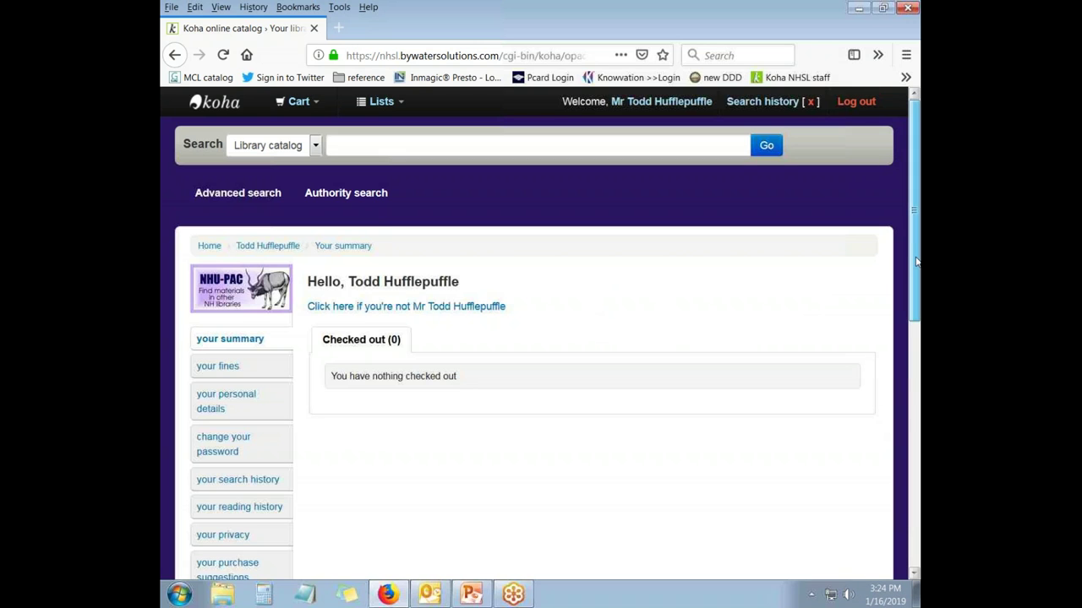
# Step: Open the account's own lists and look through the titles in the Manchester history list
pyautogui.moveTo(913, 262); pyautogui.dragTo(913, 358)
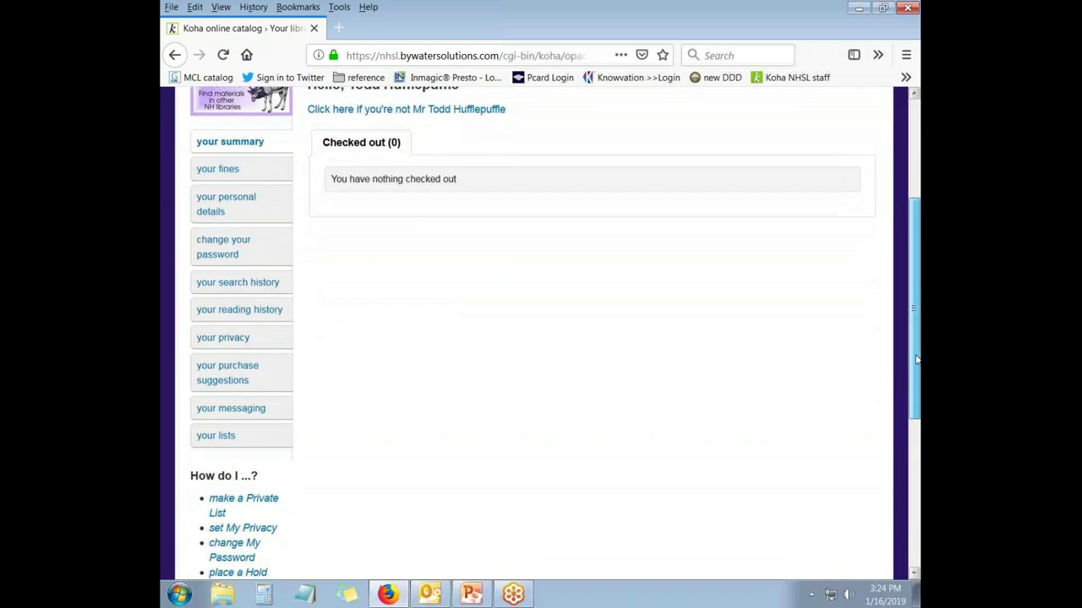
pyautogui.click(218, 439)
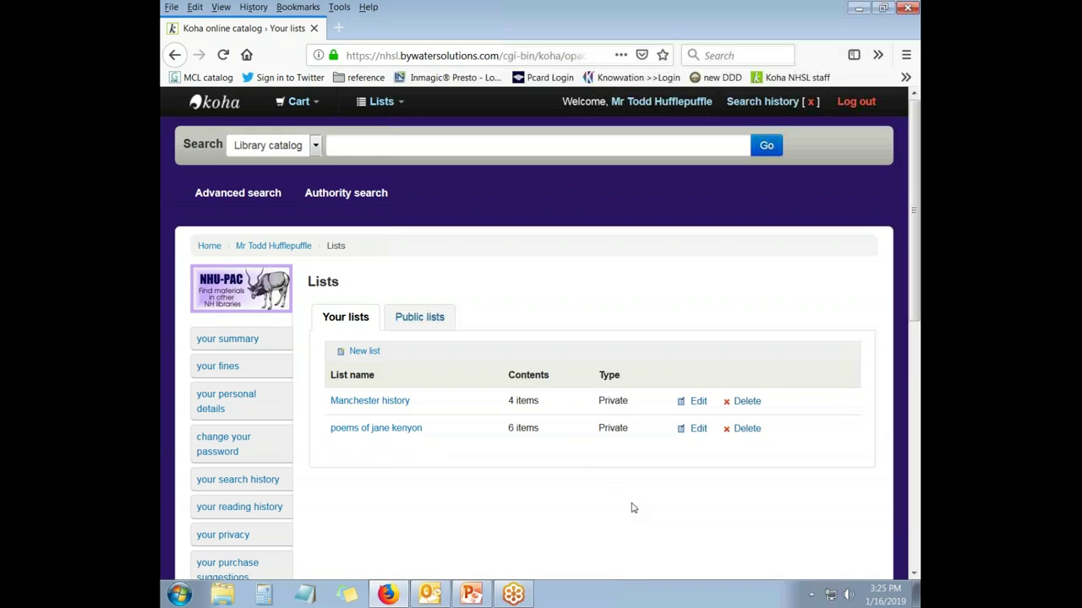
pyautogui.click(402, 403)
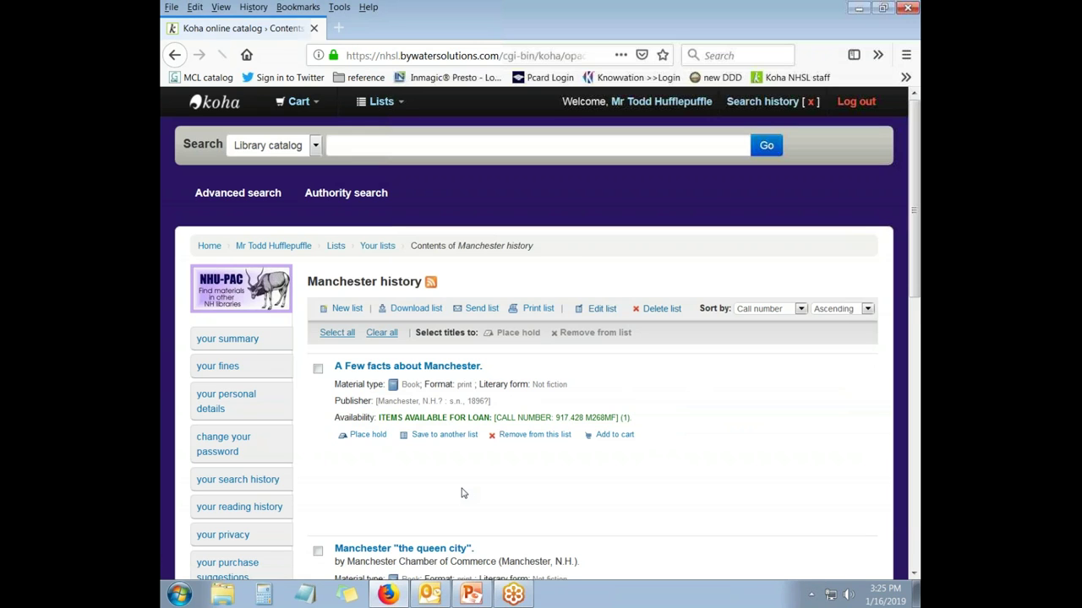
pyautogui.click(917, 448)
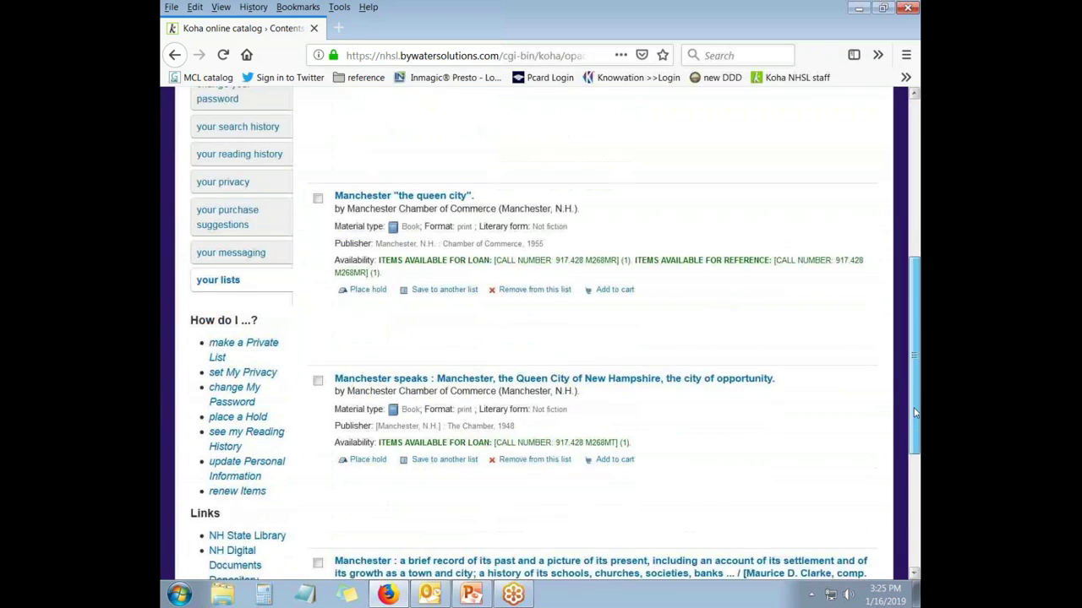
pyautogui.moveTo(915, 466); pyautogui.dragTo(897, 270)
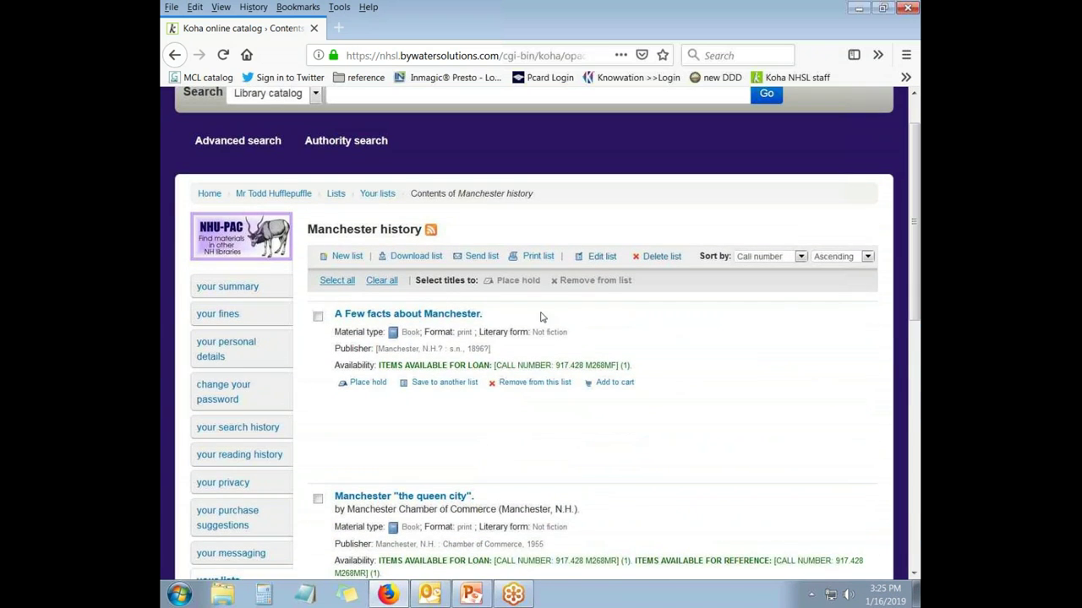
# Step: View the record for "A Few facts about Manchester" and browse the titles under its Manchester (N.H.) Statistics subject
pyautogui.click(473, 314)
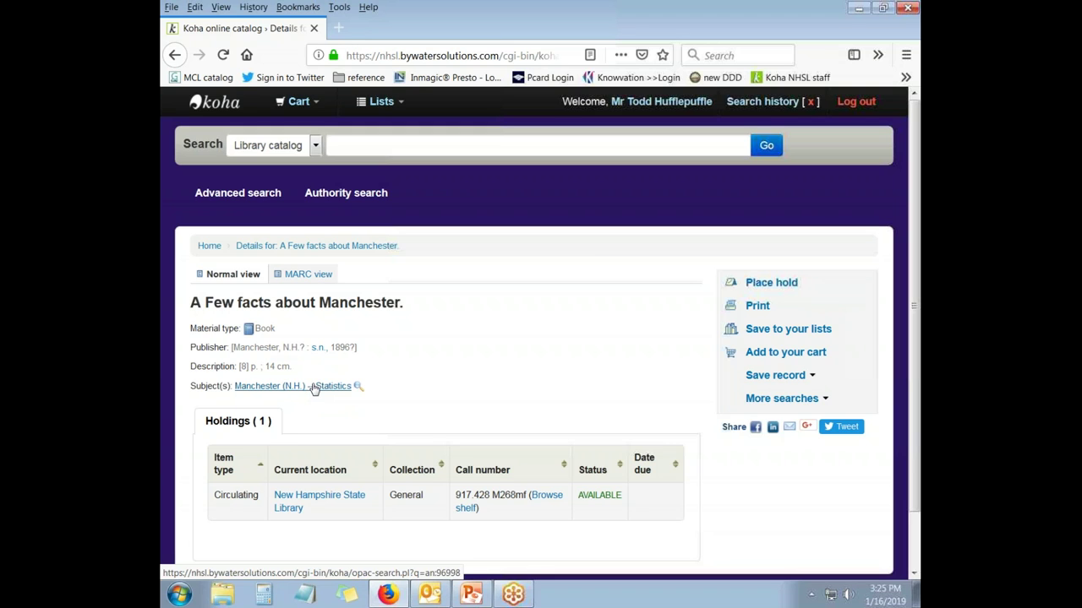
pyautogui.click(314, 388)
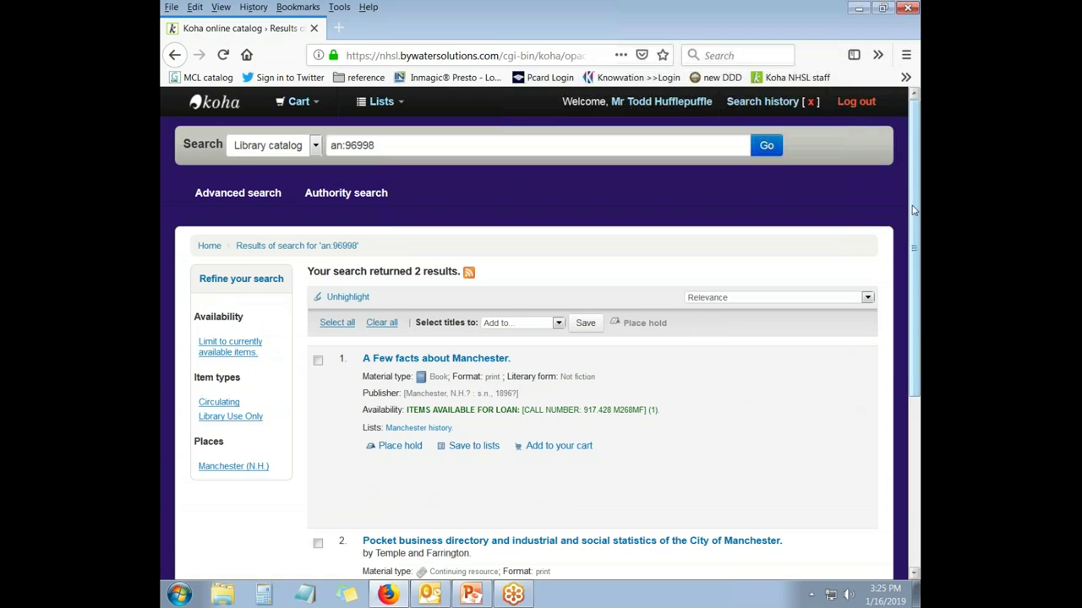
pyautogui.scroll(-5, 904, 393)
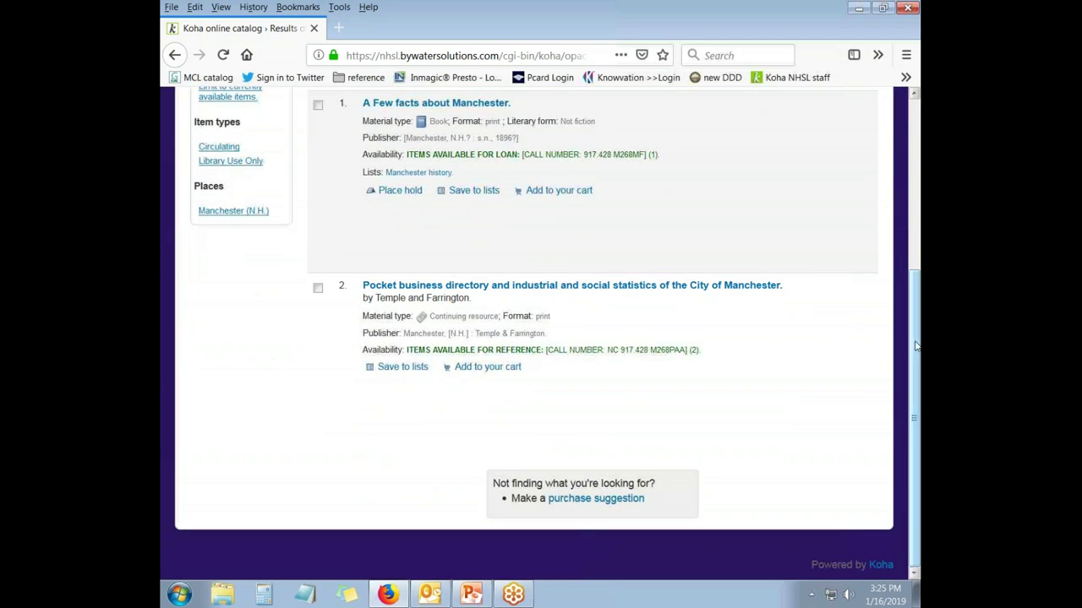
pyautogui.scroll(3, 904, 338)
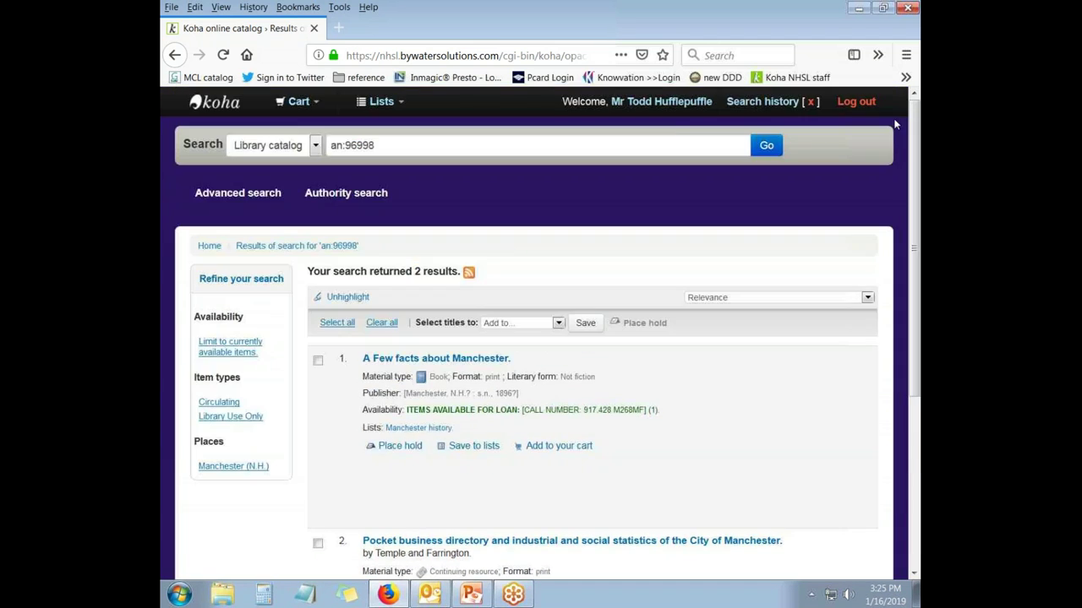
# Step: Search the library catalog for "manchester history"
pyautogui.click(314, 147)
pyautogui.click(296, 170)
pyautogui.tripleClick(390, 142)
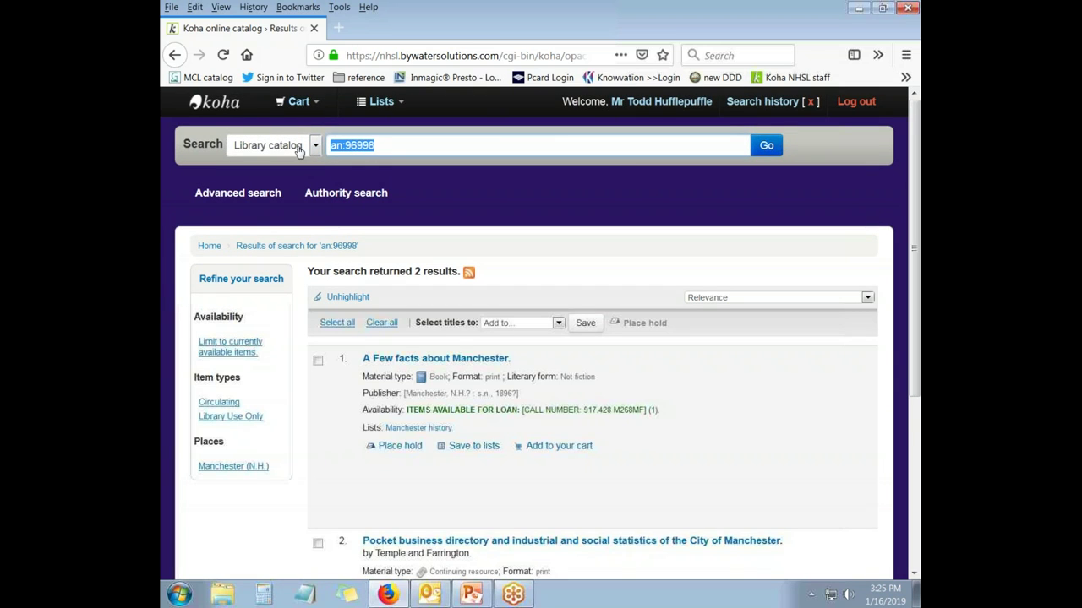
pyautogui.write('man')
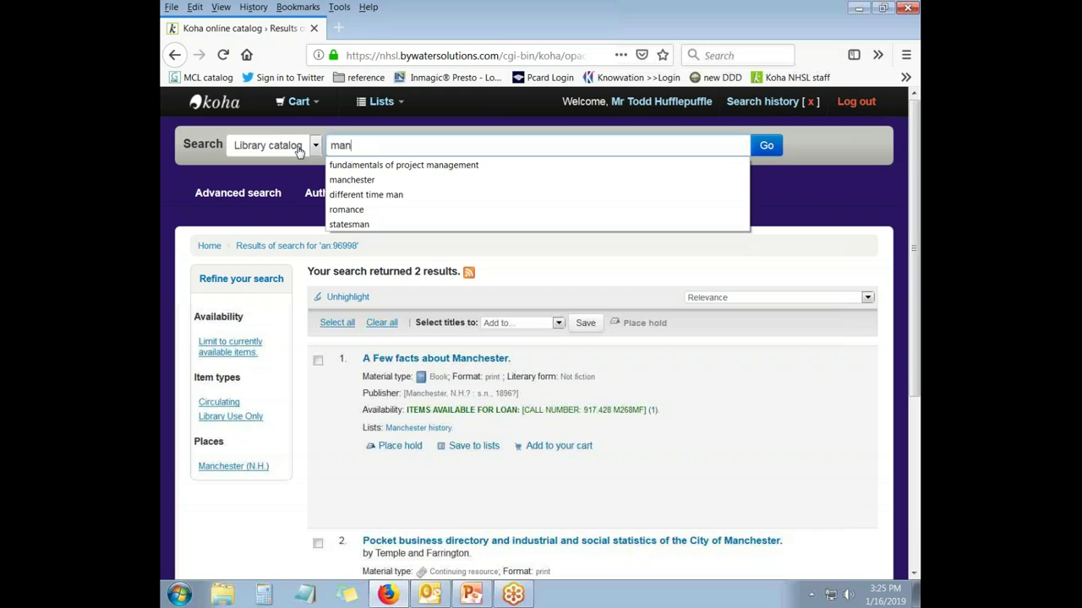
pyautogui.write('chester')
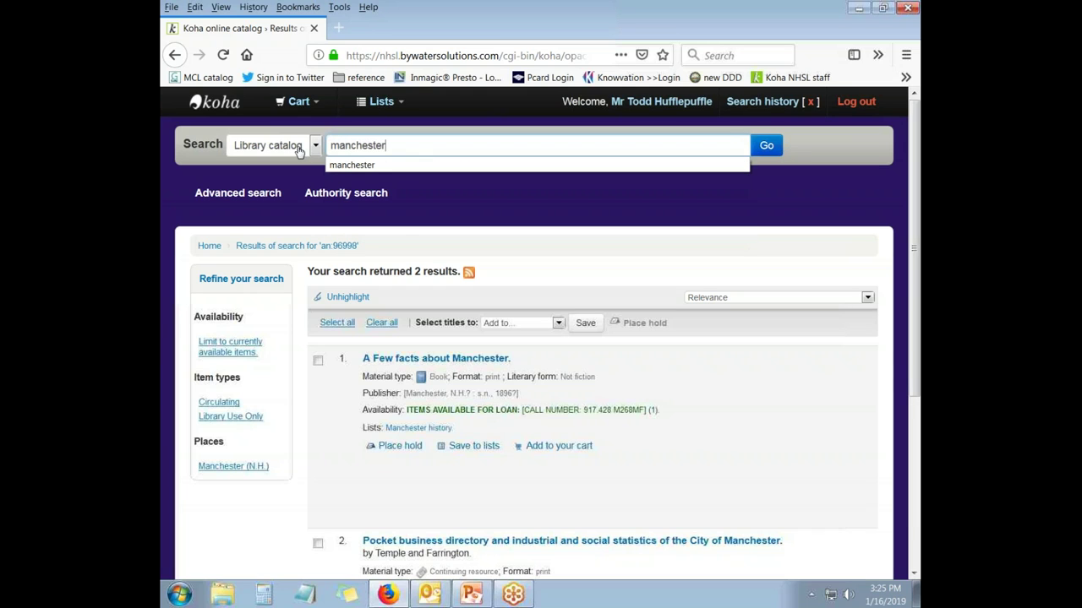
pyautogui.write(' history')
pyautogui.press('Return')
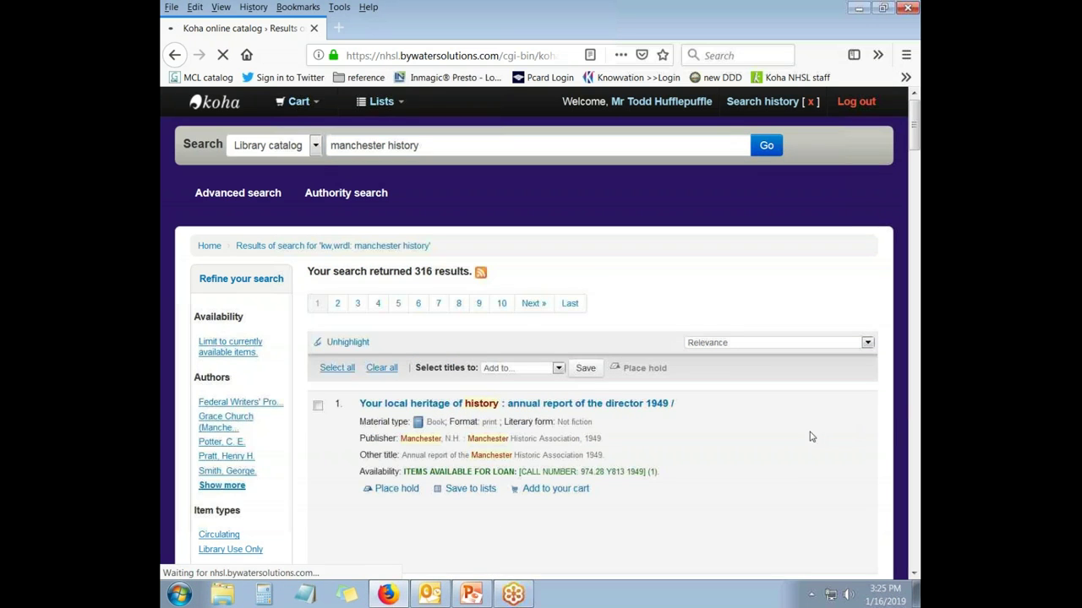
# Step: Save result 4, "Manchester: a brief record of its past and a picture of its present", to the Manchester history list
pyautogui.moveTo(915, 123); pyautogui.dragTo(915, 172)
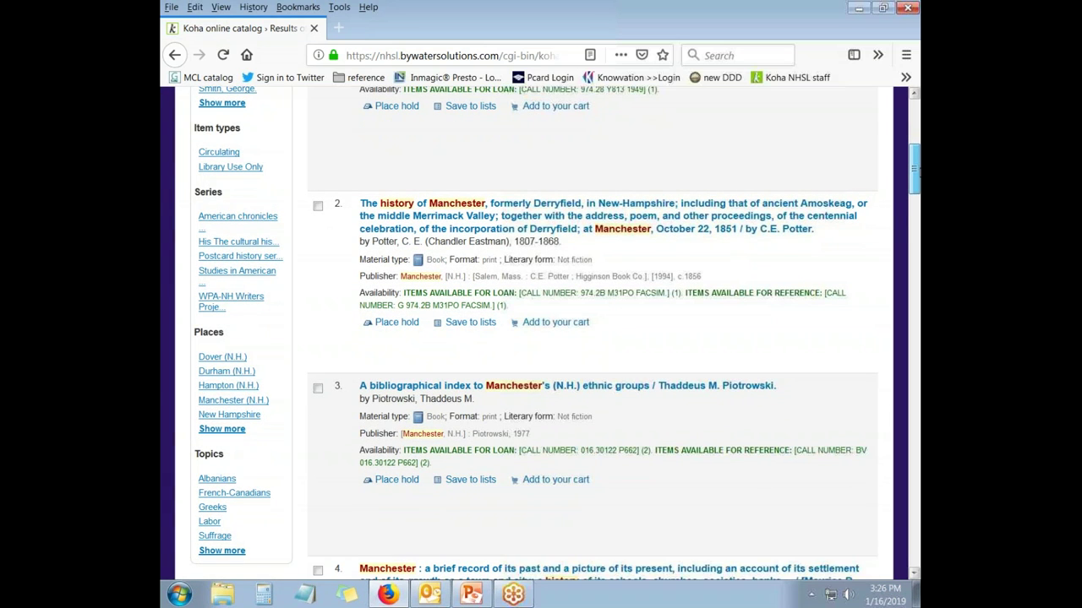
pyautogui.moveTo(916, 171); pyautogui.dragTo(916, 208)
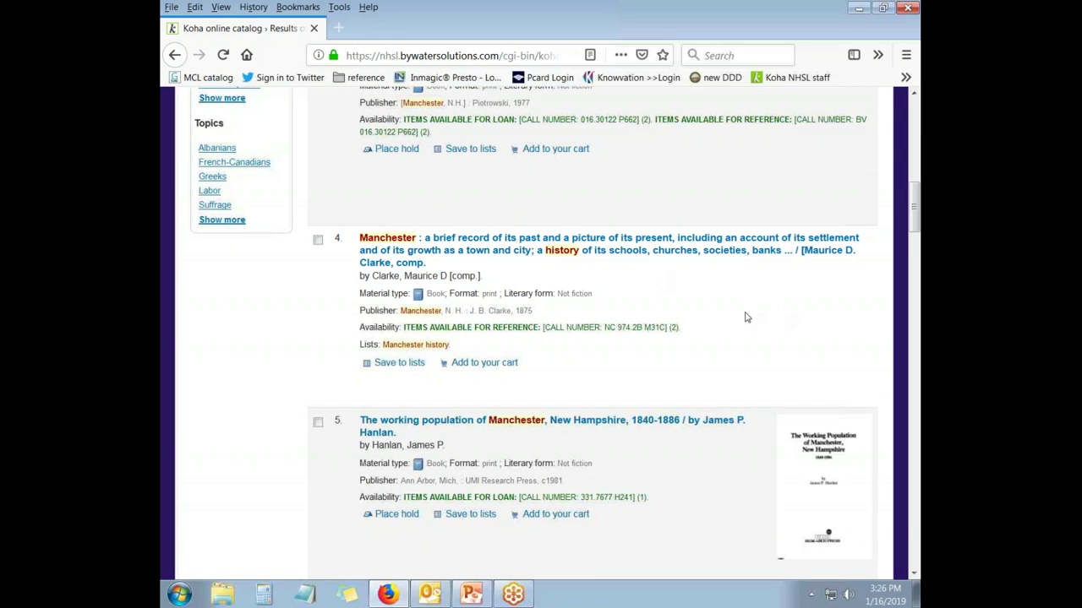
pyautogui.click(398, 365)
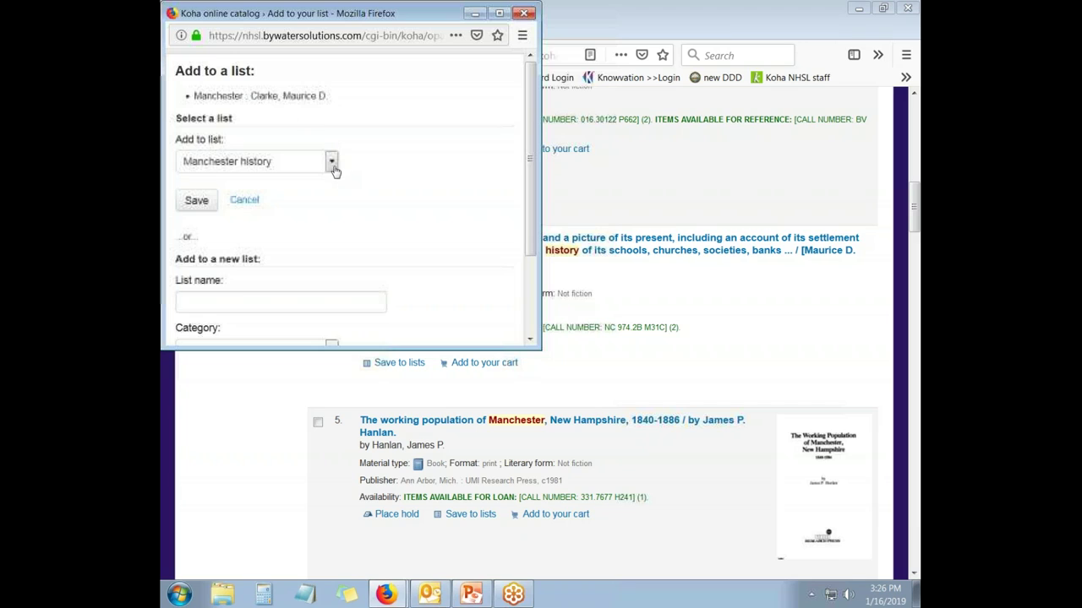
pyautogui.click(332, 163)
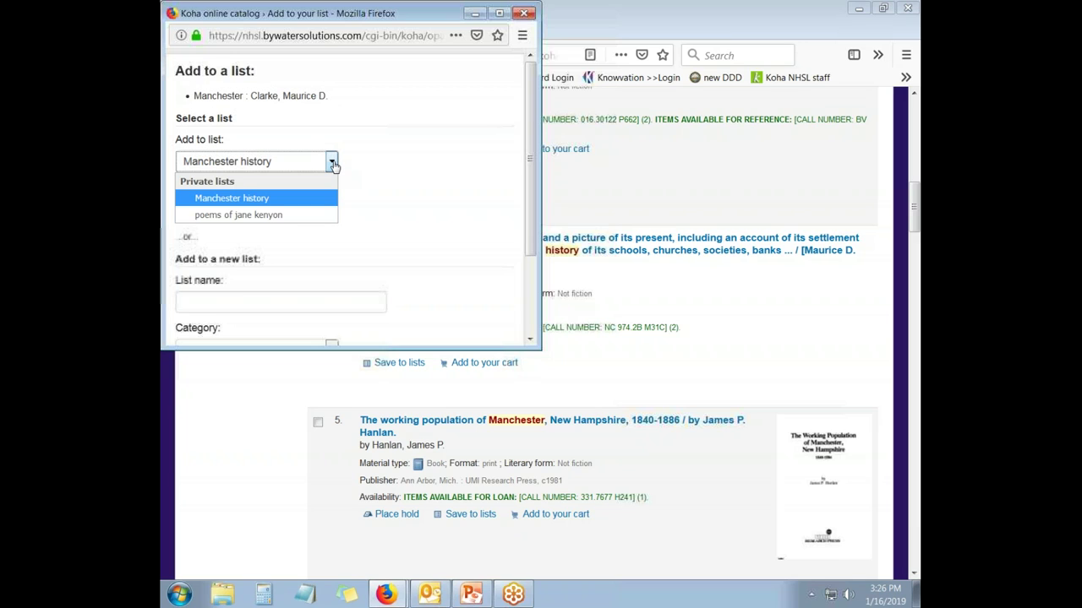
pyautogui.click(317, 202)
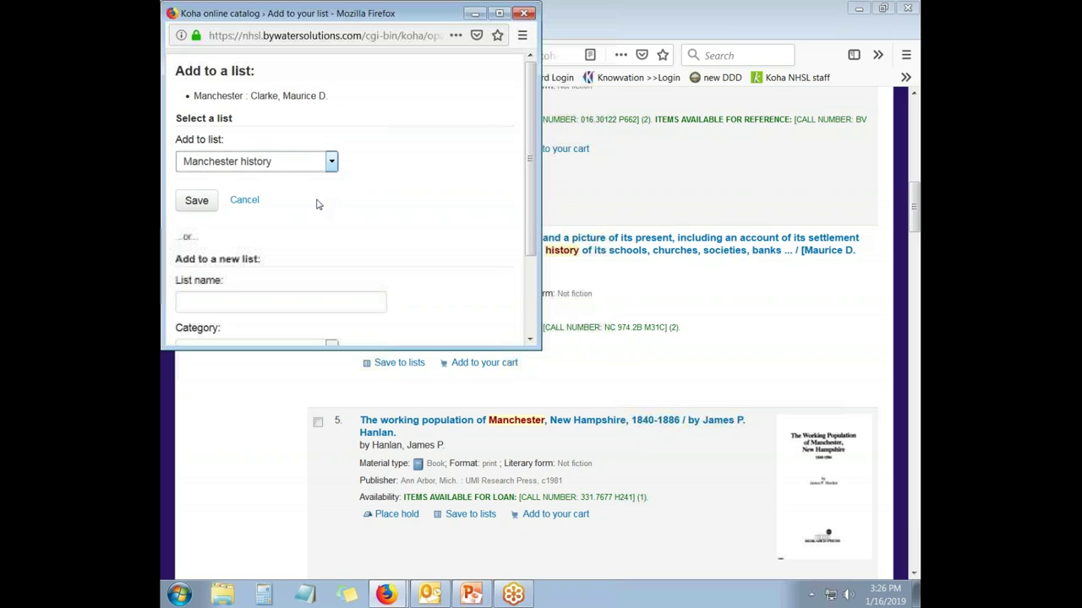
pyautogui.click(197, 201)
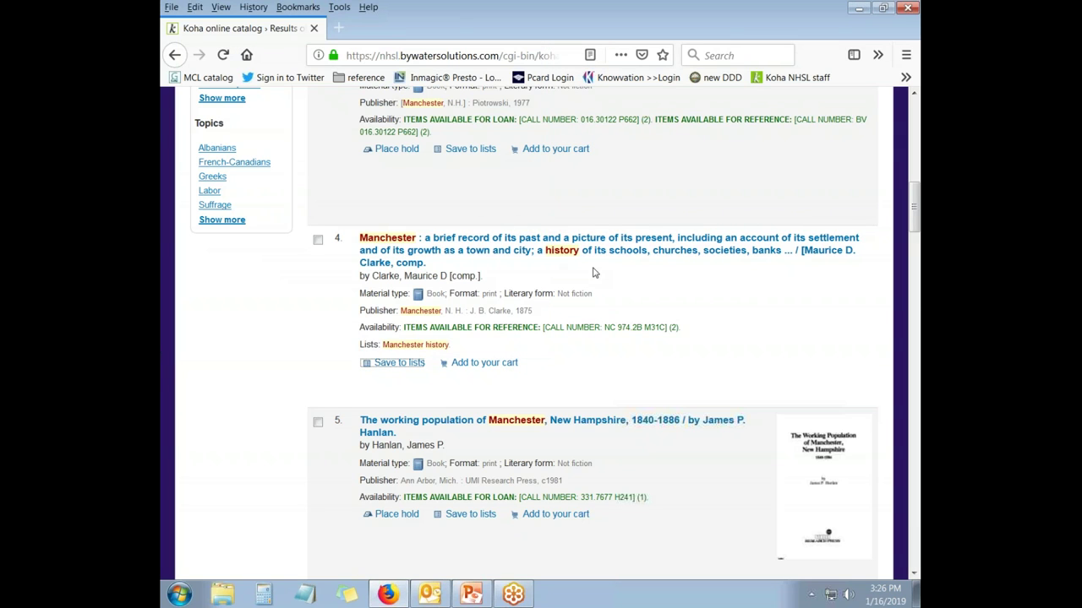
# Step: Select results 9, 10, 12, 14, 15 and 19 on the first page of the manchester history search
pyautogui.moveTo(916, 214); pyautogui.dragTo(915, 308)
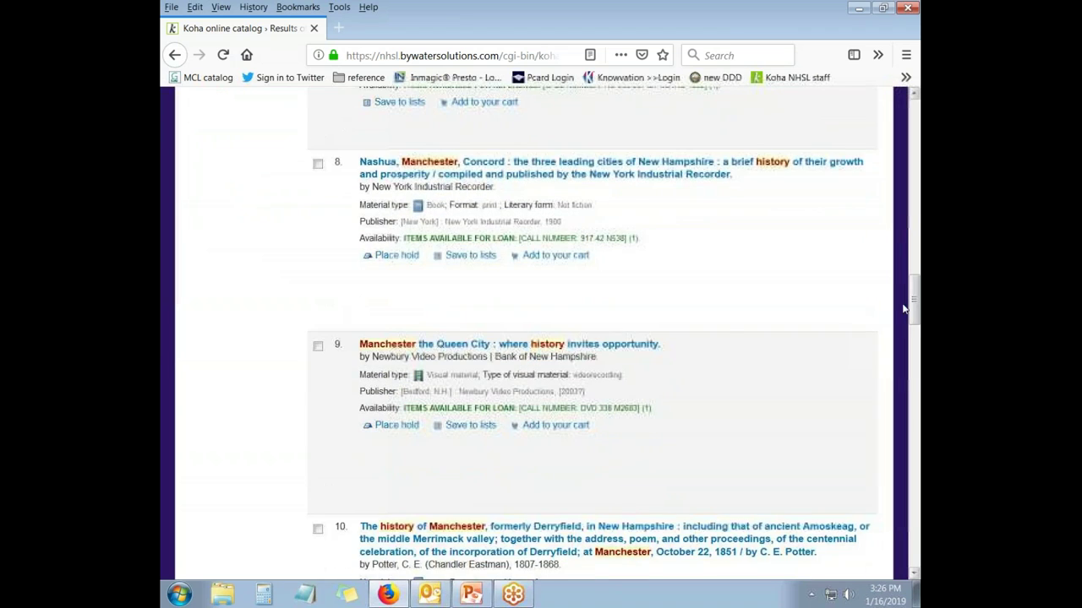
pyautogui.click(318, 348)
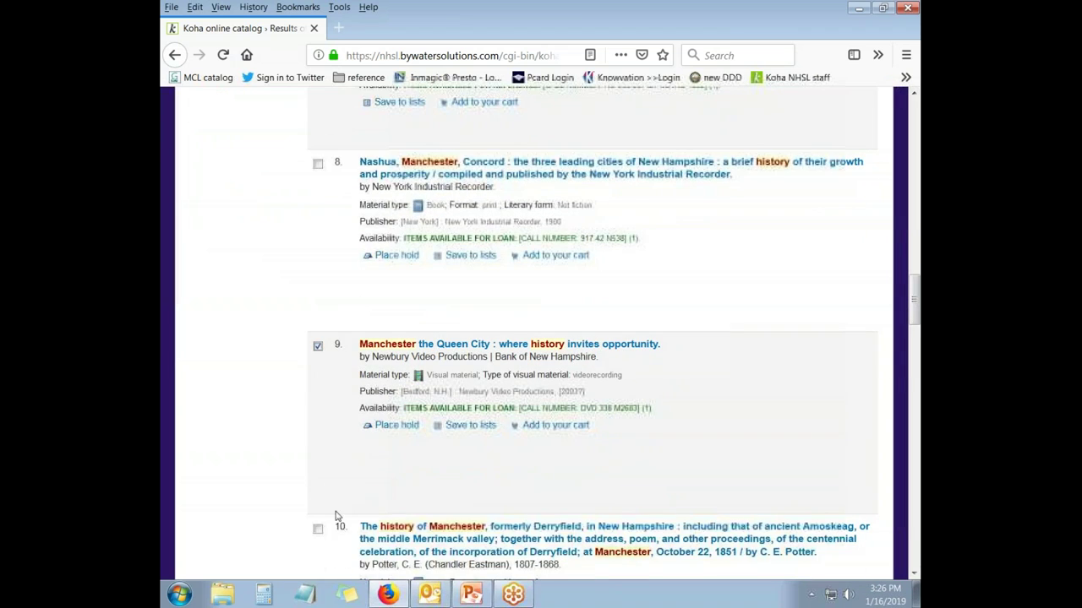
pyautogui.click(319, 531)
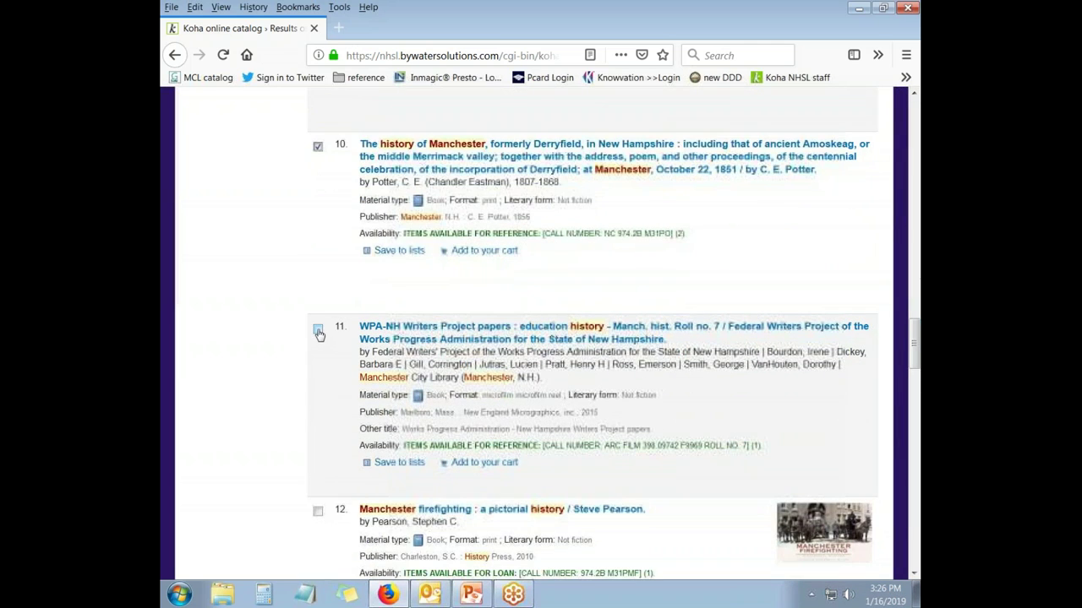
pyautogui.click(317, 512)
pyautogui.moveTo(915, 347); pyautogui.dragTo(913, 431)
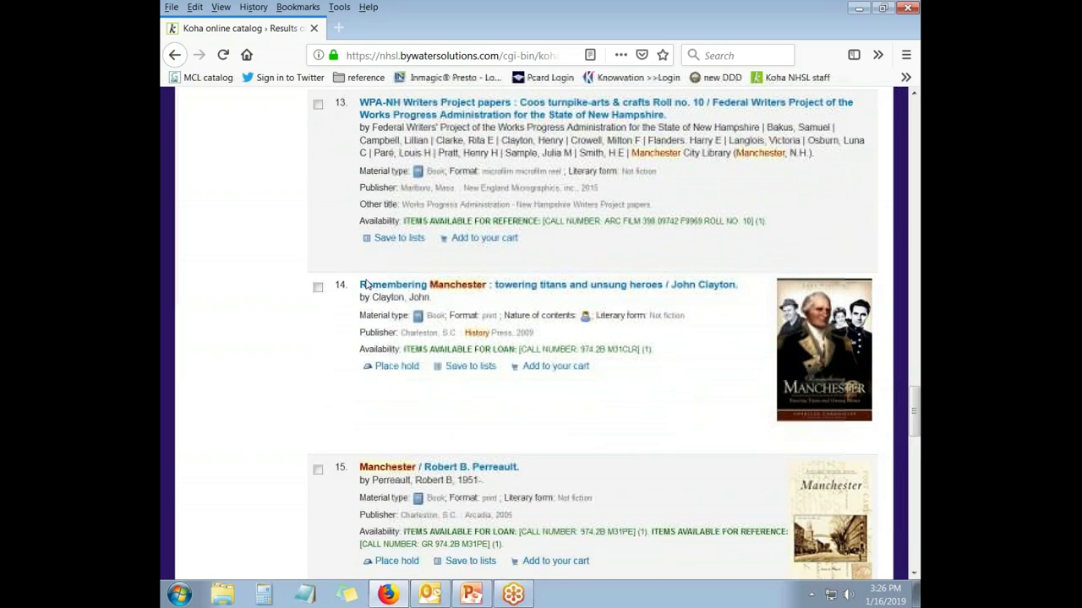
pyautogui.click(318, 287)
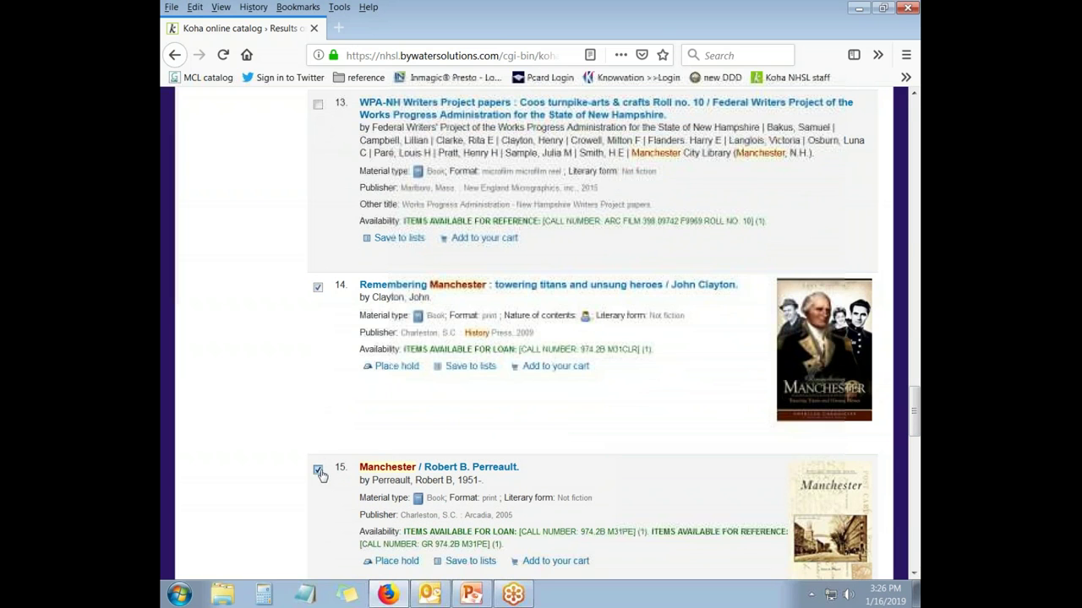
pyautogui.moveTo(913, 431); pyautogui.dragTo(903, 521)
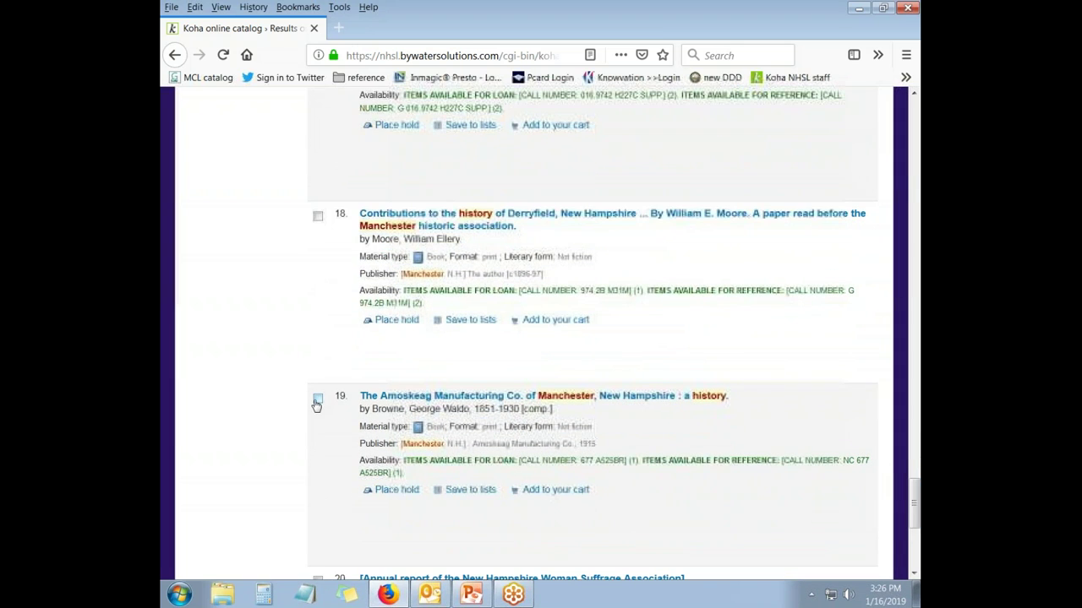
# Step: Save the selected titles to the Manchester history list and return to the catalog home page
pyautogui.moveTo(915, 517); pyautogui.dragTo(911, 114)
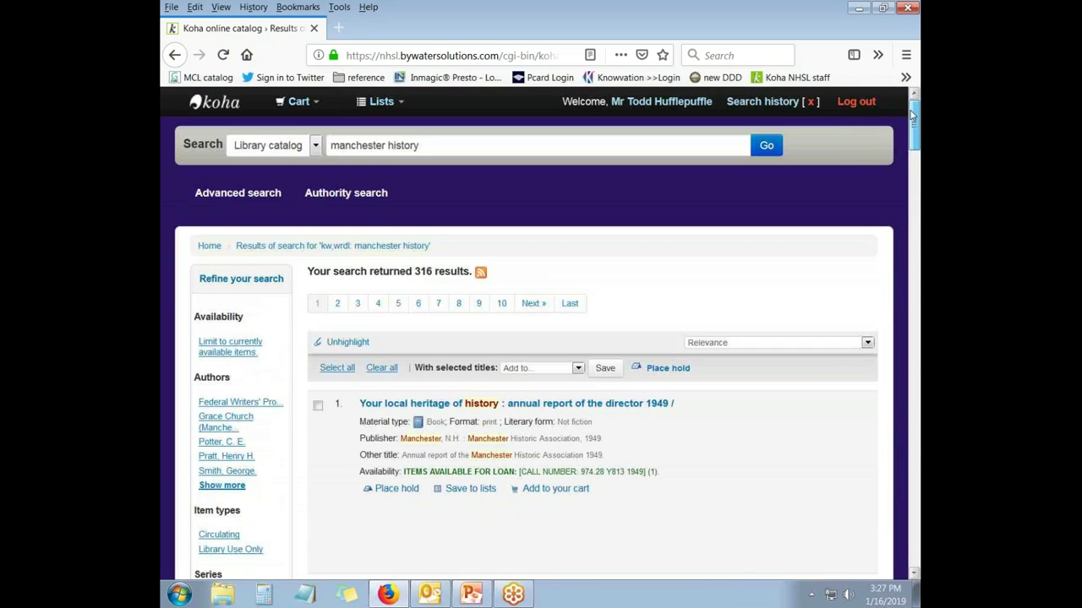
pyautogui.click(578, 369)
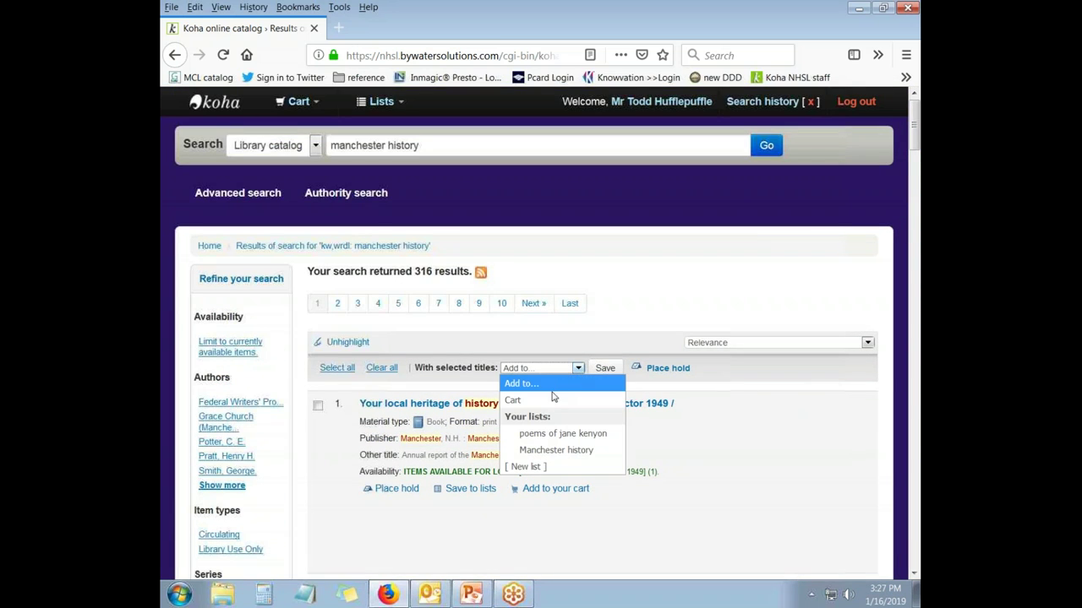
pyautogui.click(557, 451)
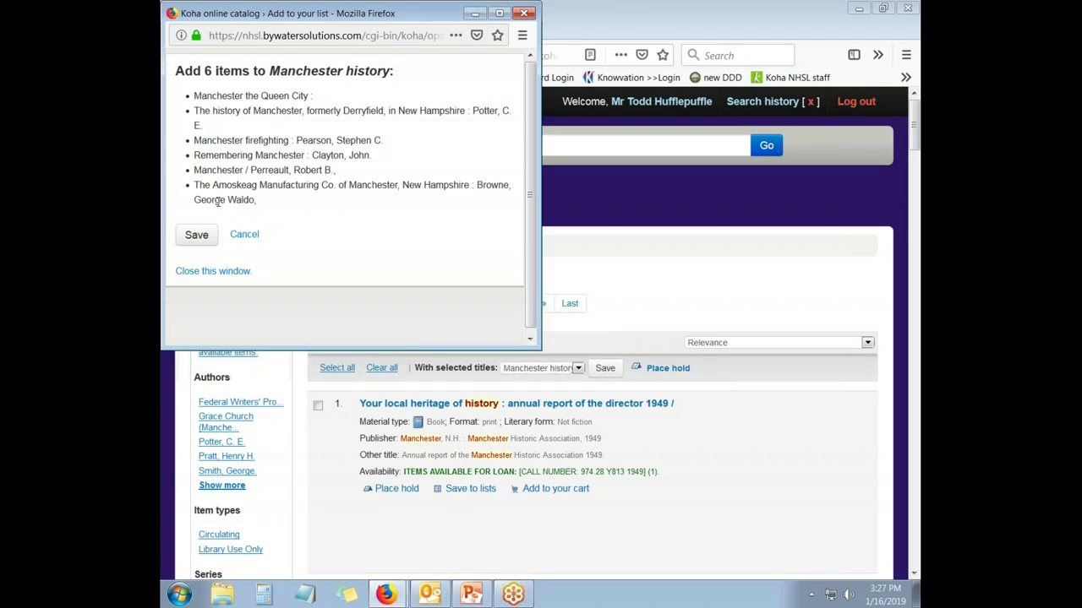
pyautogui.click(205, 240)
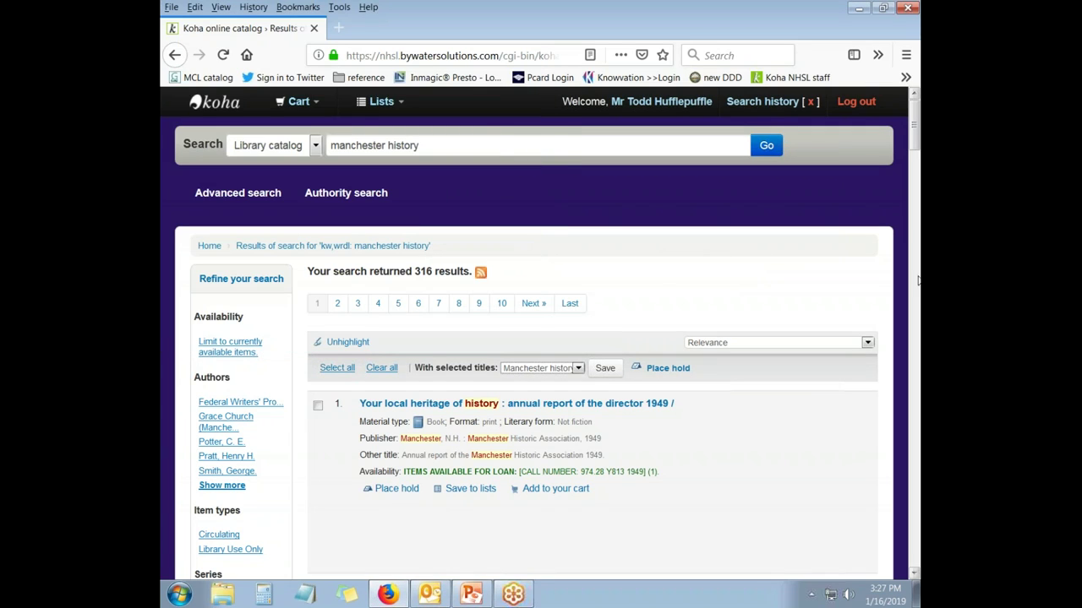
pyautogui.click(201, 103)
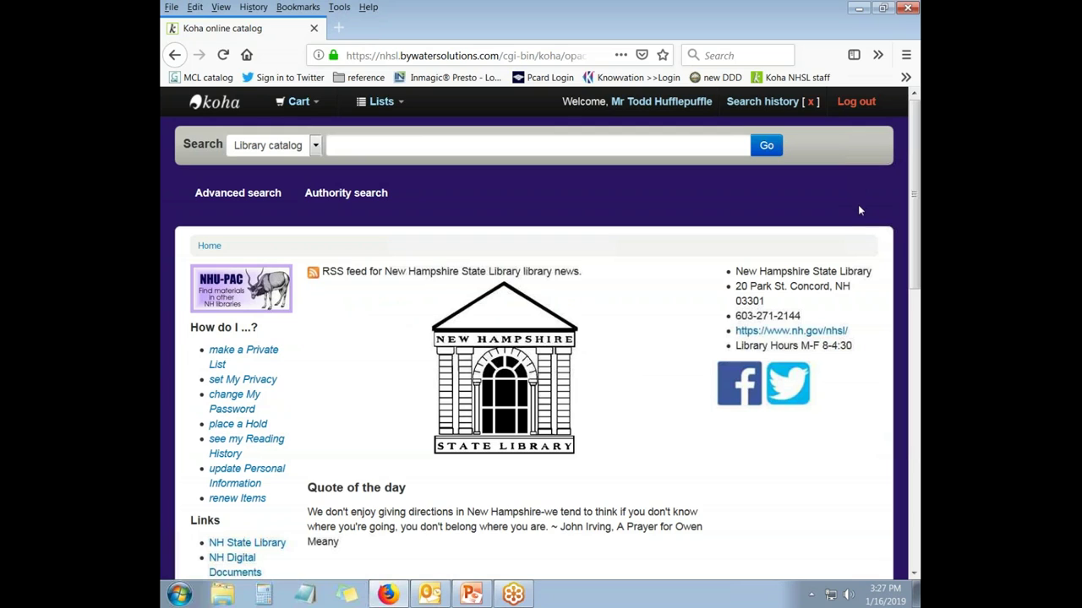
# Step: Go to the overview of the account's own lists and open the "poems of jane kenyon" list for editing
pyautogui.click(382, 102)
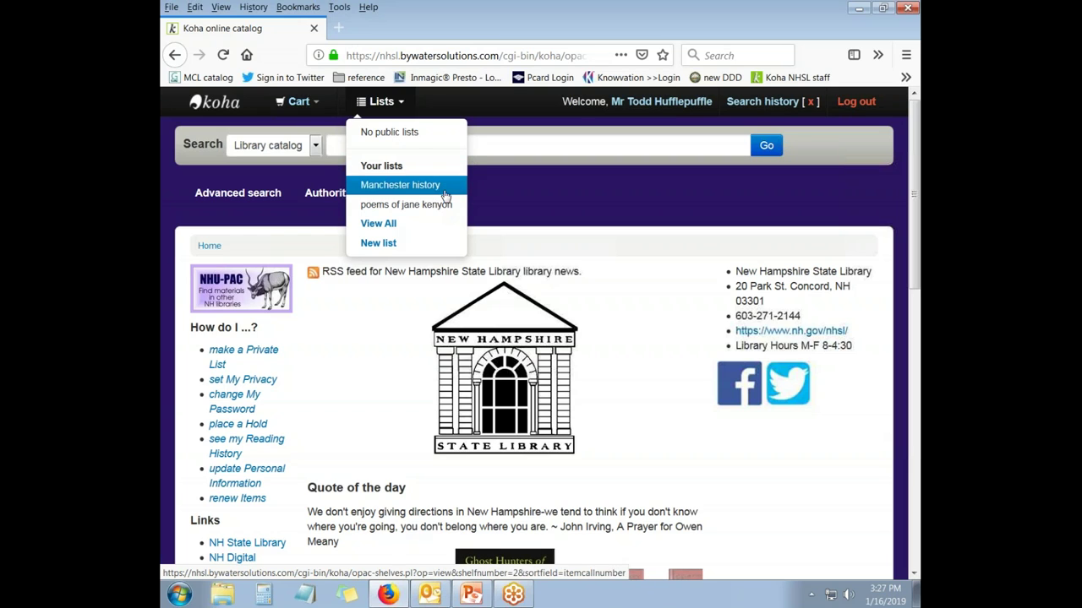
pyautogui.click(379, 167)
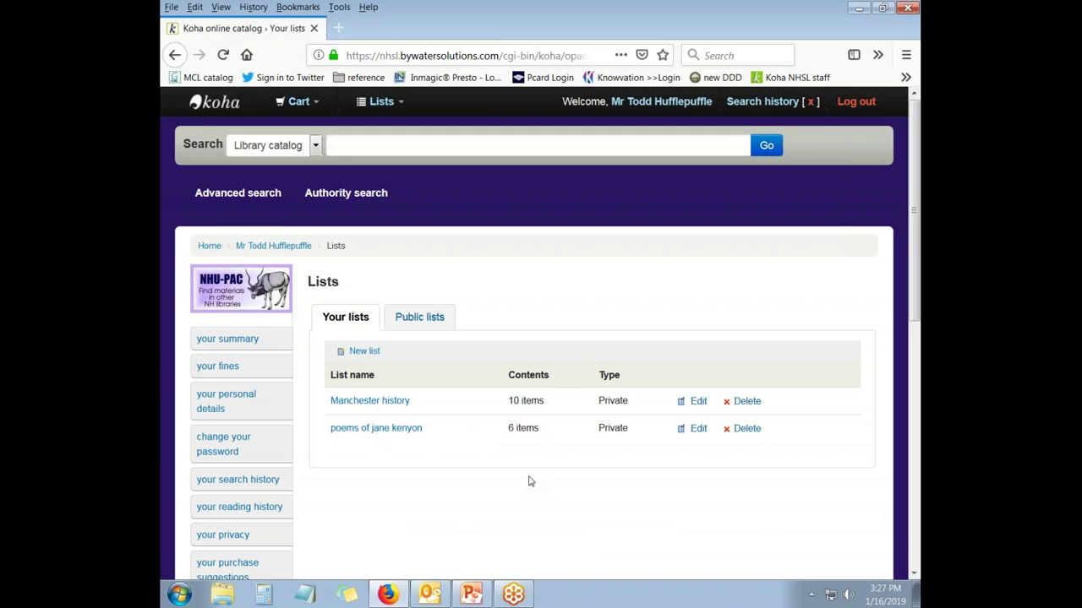
pyautogui.click(698, 429)
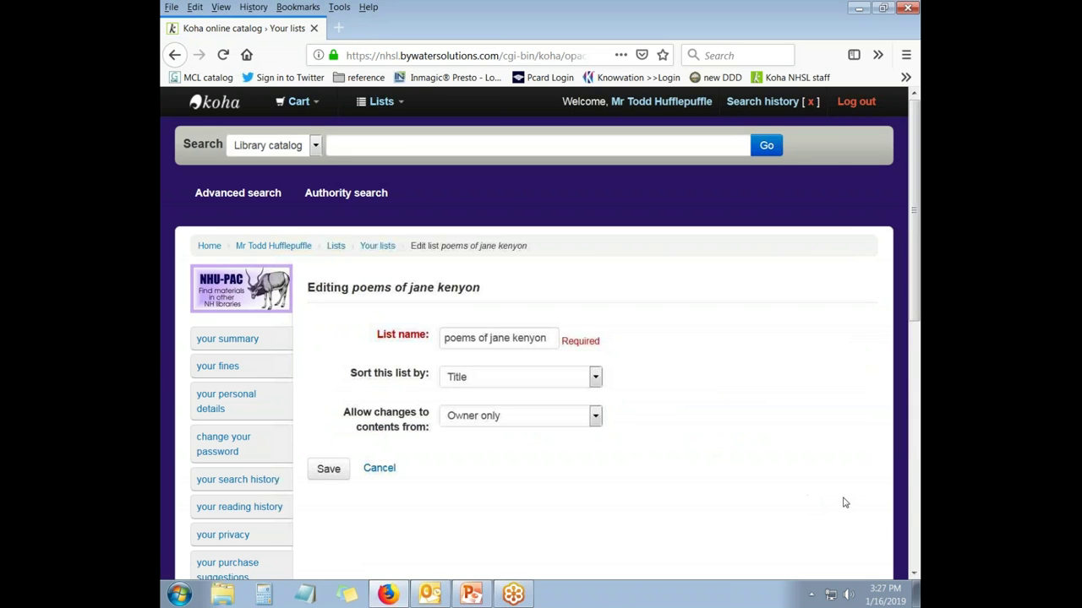
# Step: Review the content-change permission options, set the list's sort order to Title and save the list settings
pyautogui.click(595, 380)
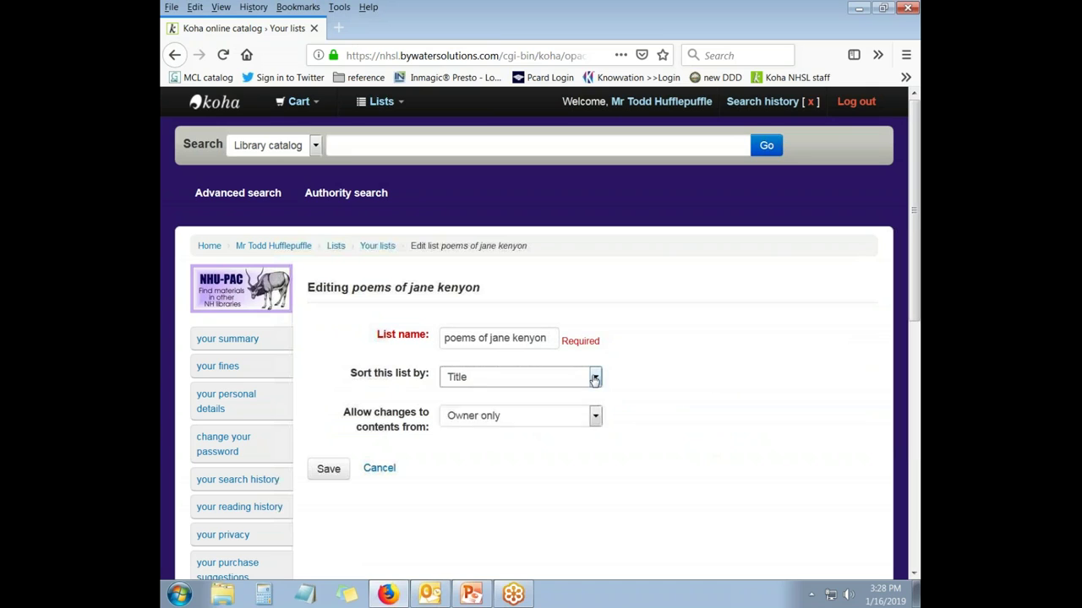
pyautogui.click(597, 420)
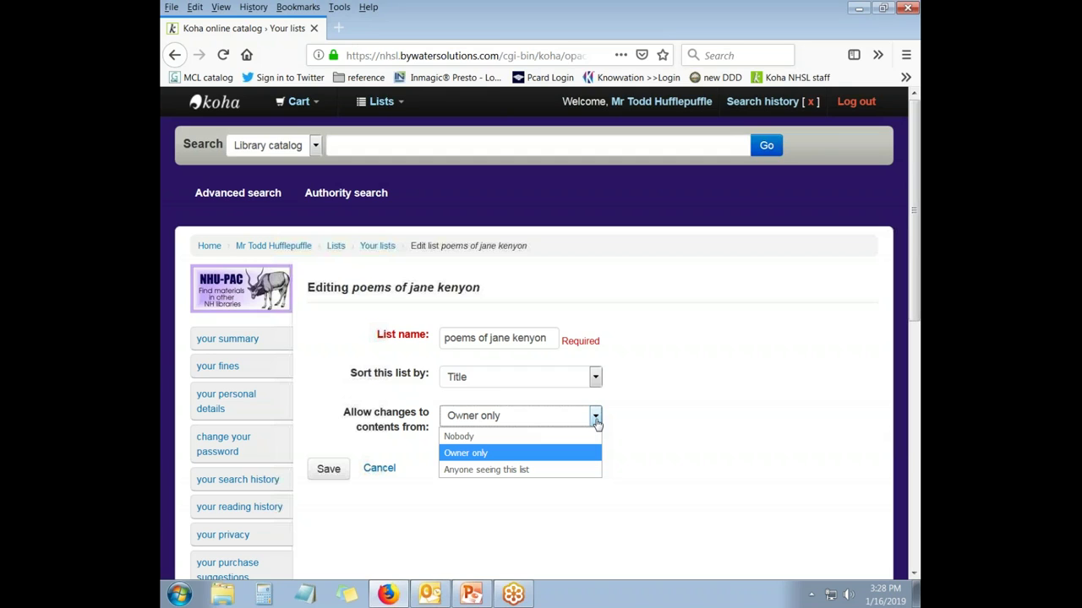
pyautogui.click(596, 422)
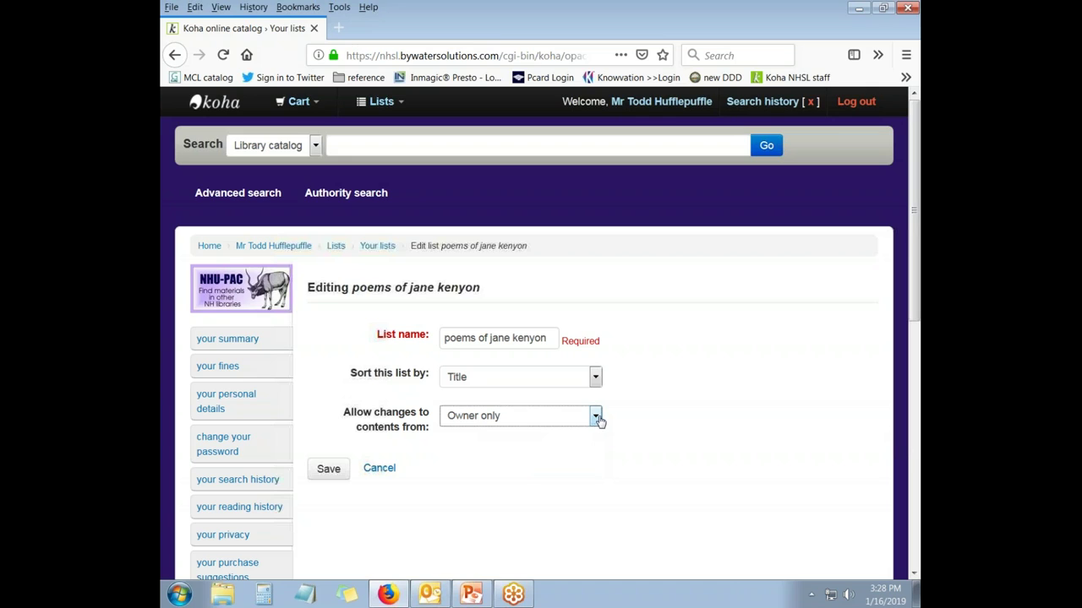
pyautogui.click(595, 377)
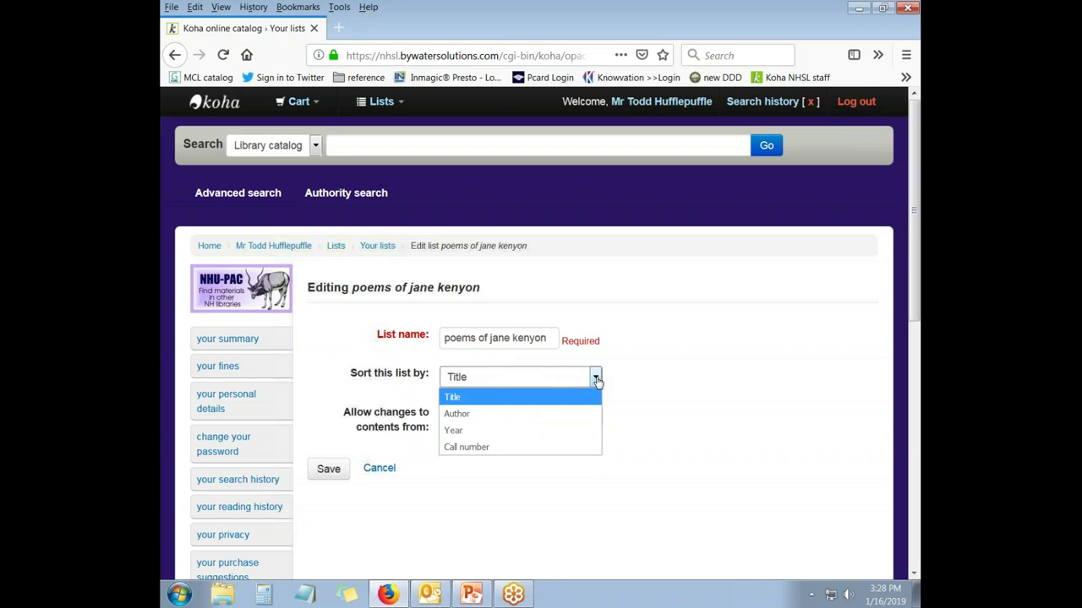
pyautogui.click(563, 414)
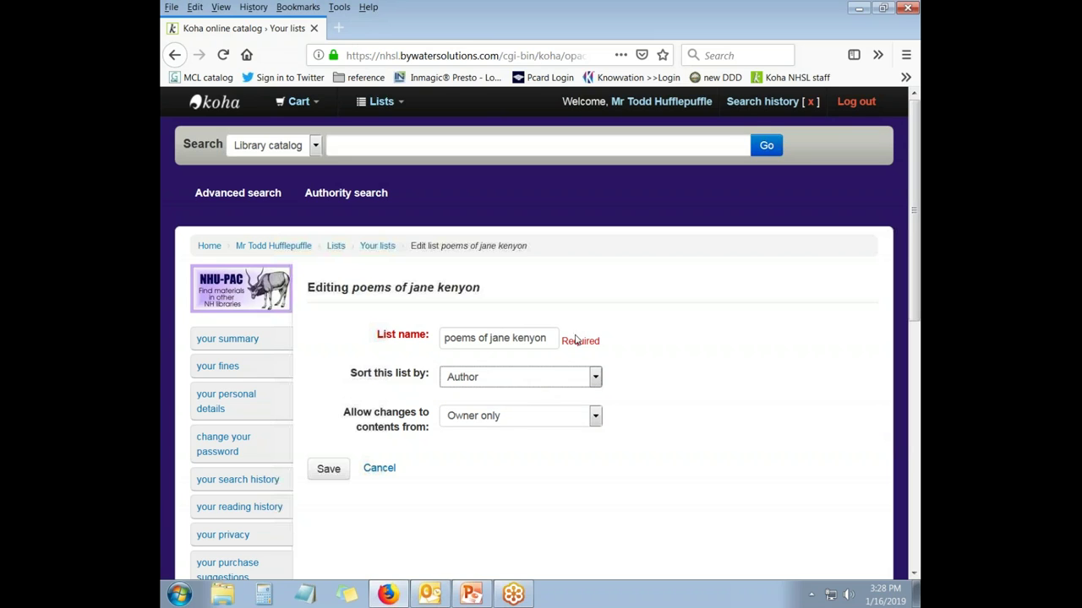
pyautogui.click(595, 377)
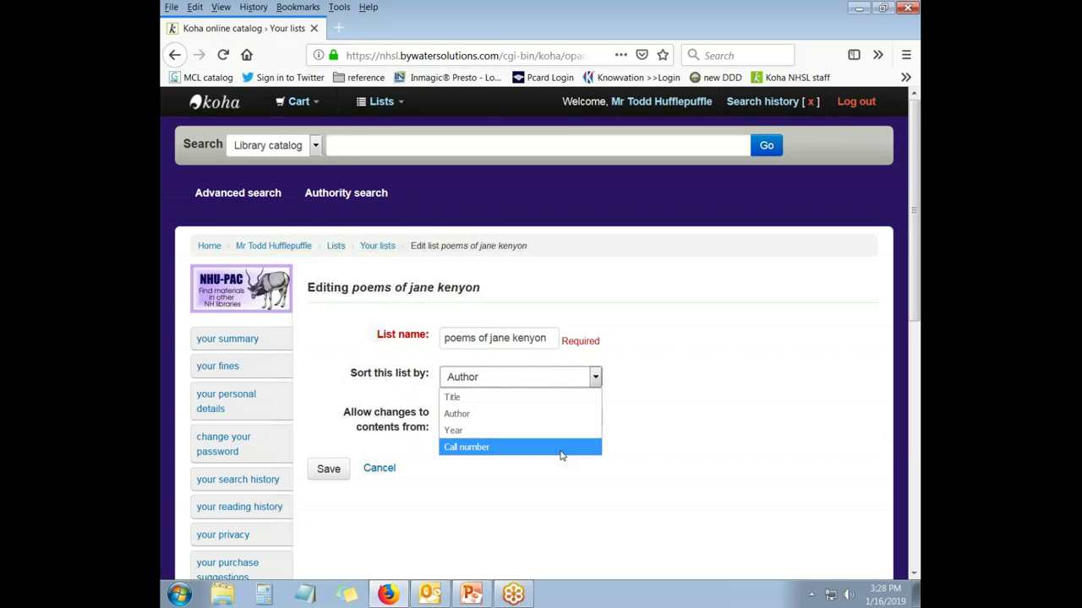
pyautogui.click(530, 398)
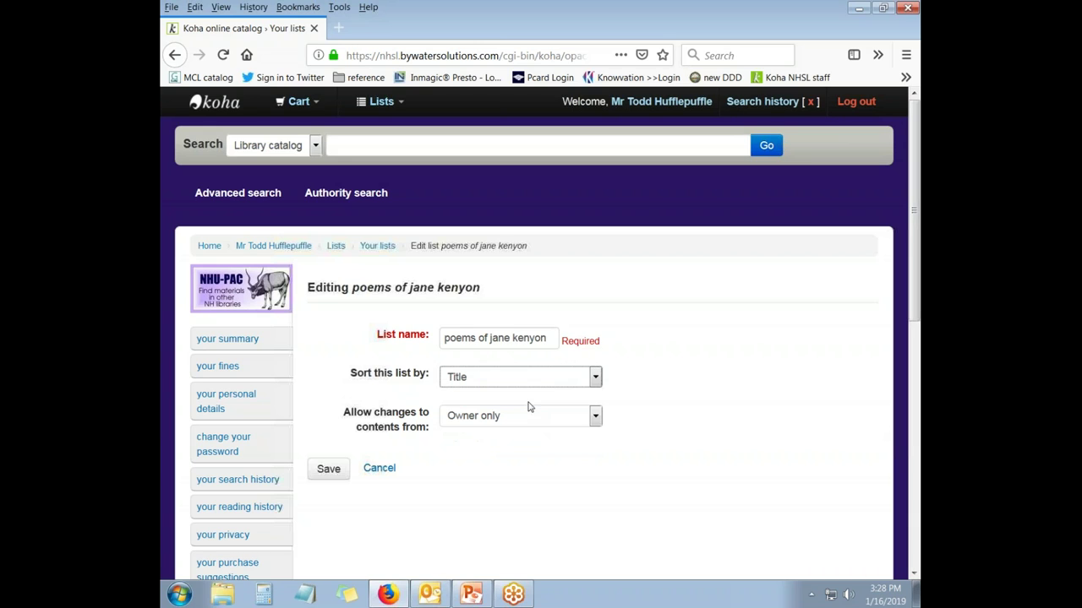
pyautogui.click(329, 471)
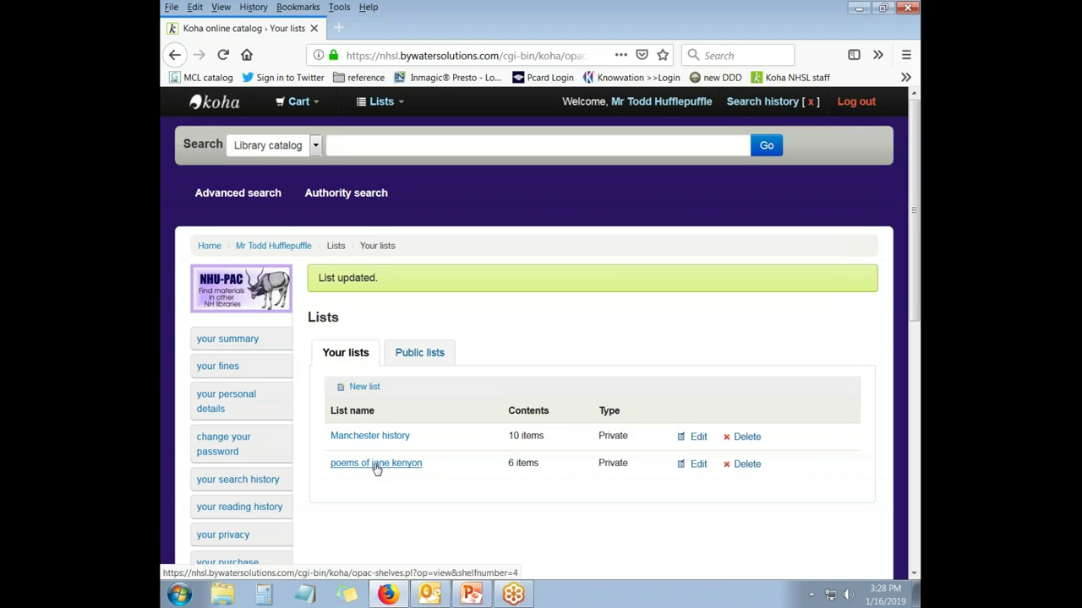
# Step: Open the "poems of jane kenyon" list and remove the title "From room to room : poems" from it
pyautogui.click(377, 467)
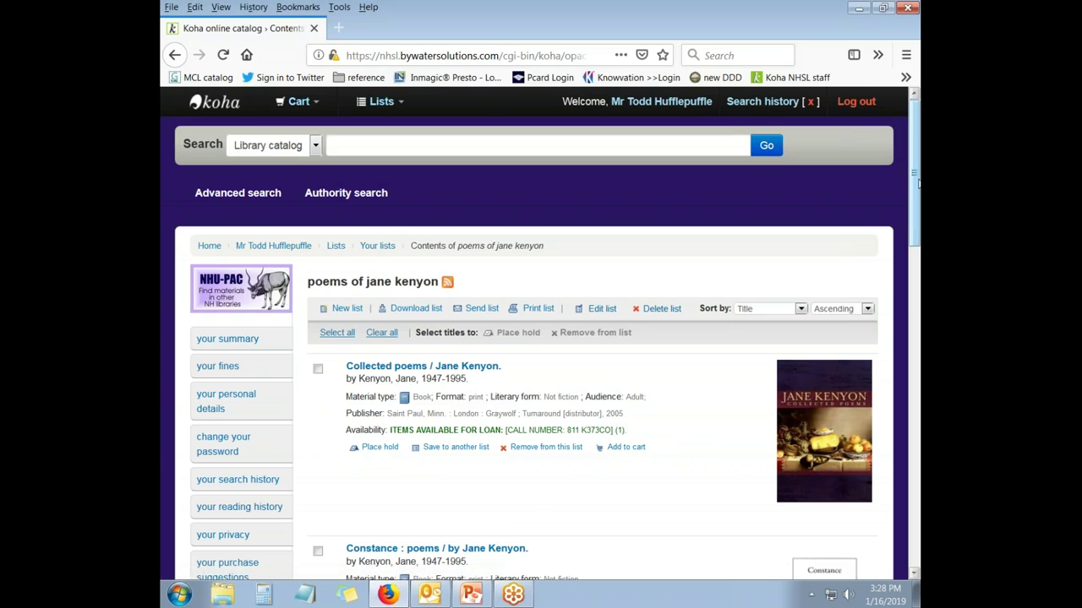
pyautogui.moveTo(916, 187); pyautogui.dragTo(895, 151)
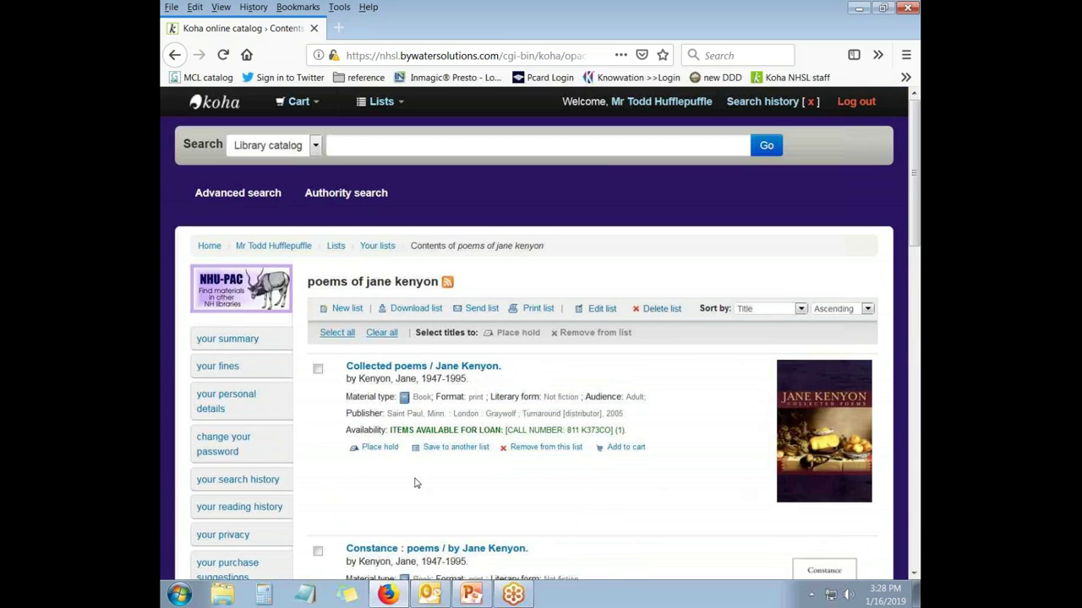
pyautogui.moveTo(915, 239); pyautogui.dragTo(914, 408)
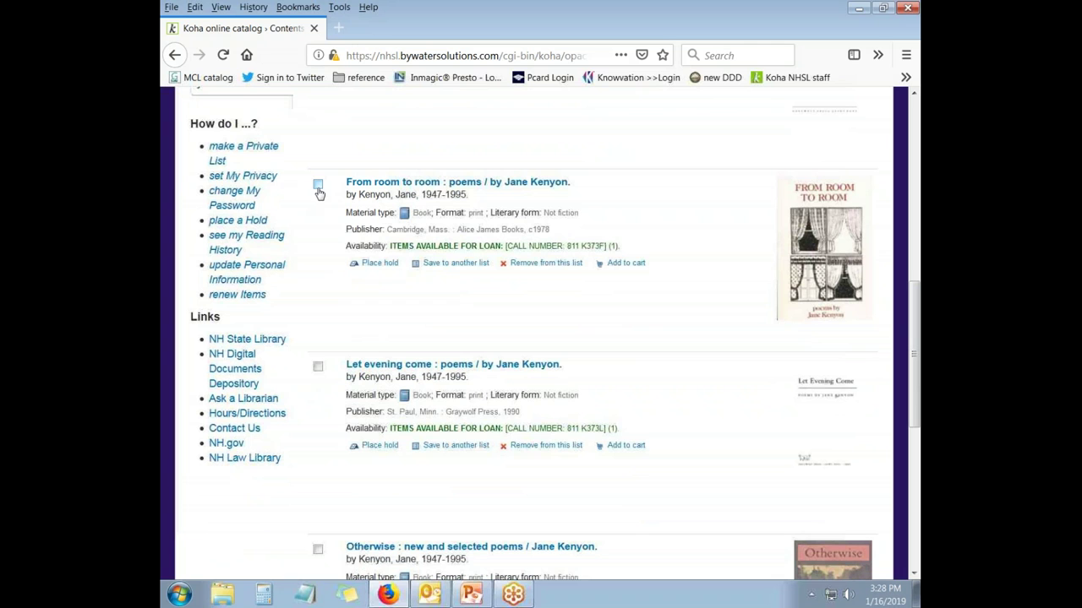
pyautogui.scroll(10, 854, 191)
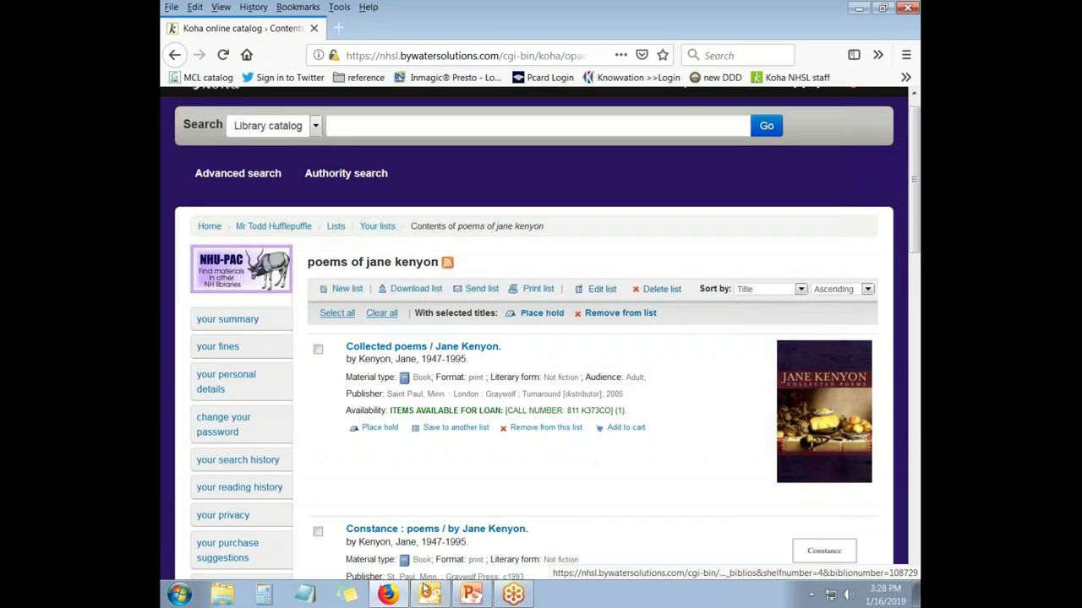
pyautogui.moveTo(916, 209)
pyautogui.mouseDown()
pyautogui.moveTo(916, 367)
pyautogui.moveTo(915, 207)
pyautogui.mouseUp()
pyautogui.click(613, 335)
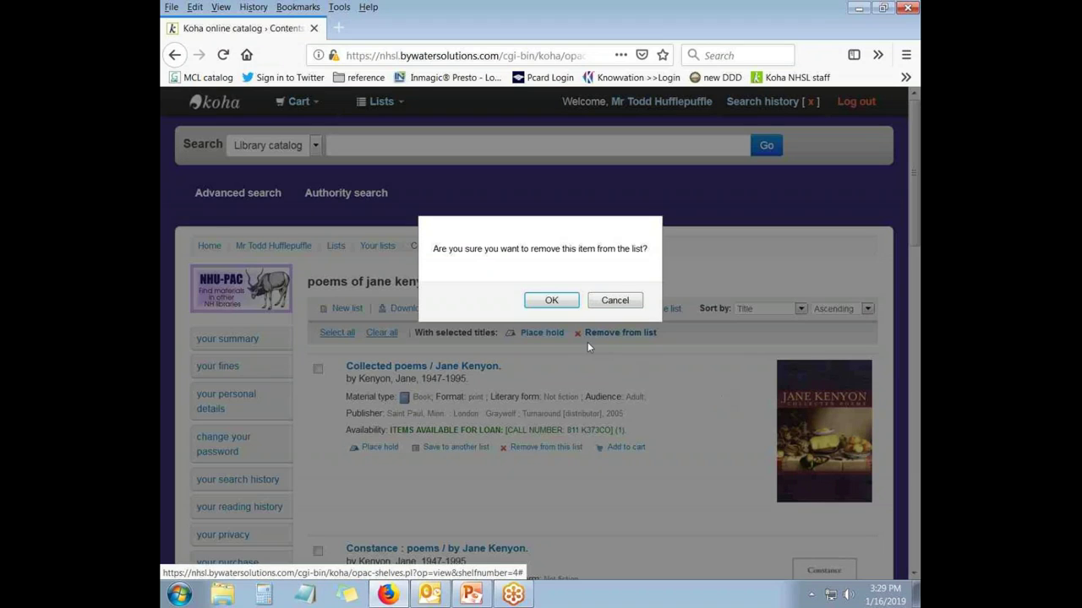
pyautogui.click(551, 301)
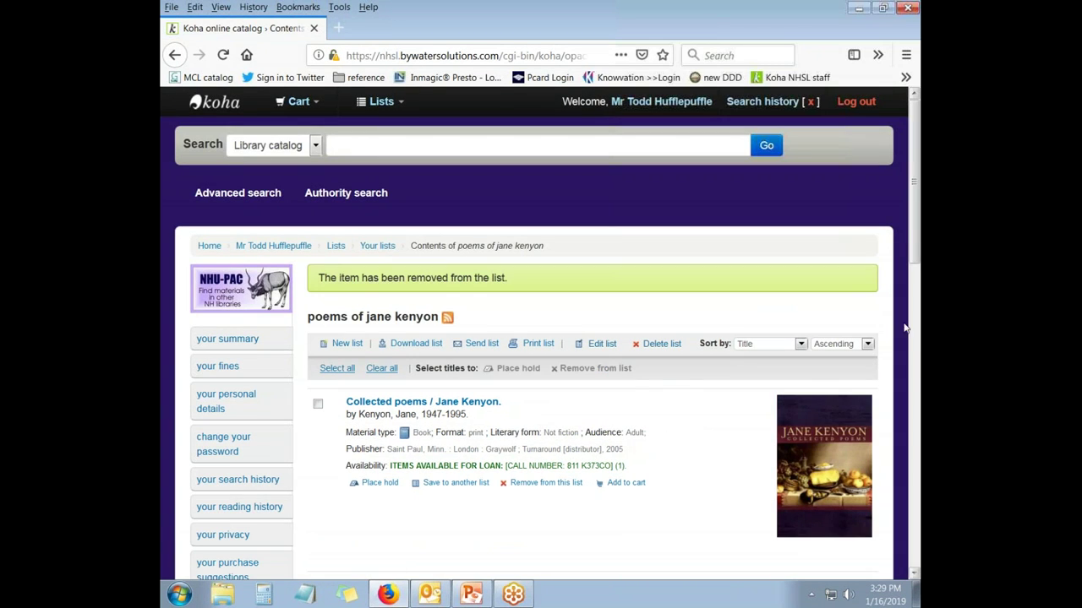
# Step: Remove both "Collected poems" and "The boat of quiet hours : poems" from the list in one operation
pyautogui.moveTo(912, 222); pyautogui.dragTo(918, 549)
pyautogui.scroll(10, 539, 350)
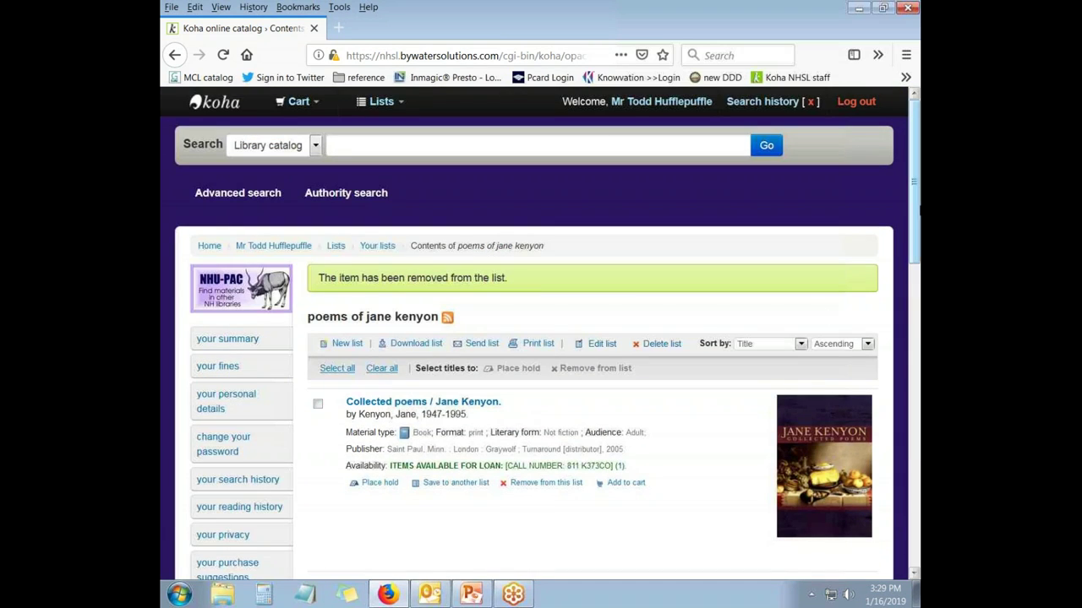
pyautogui.moveTo(917, 212); pyautogui.dragTo(918, 336)
pyautogui.scroll(-1, 377, 212)
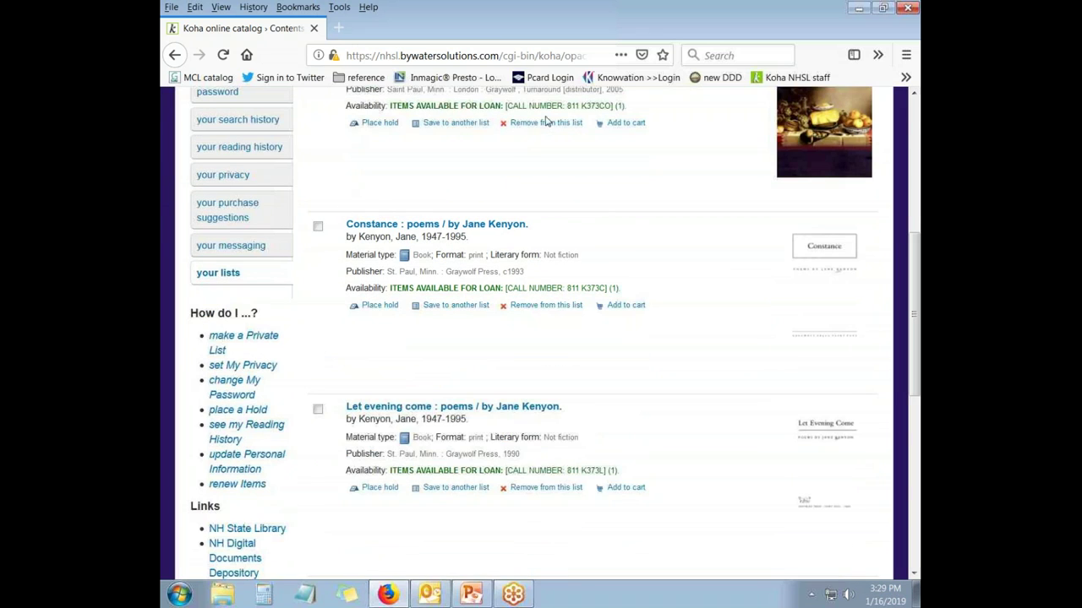
pyautogui.scroll(3, 322, 306)
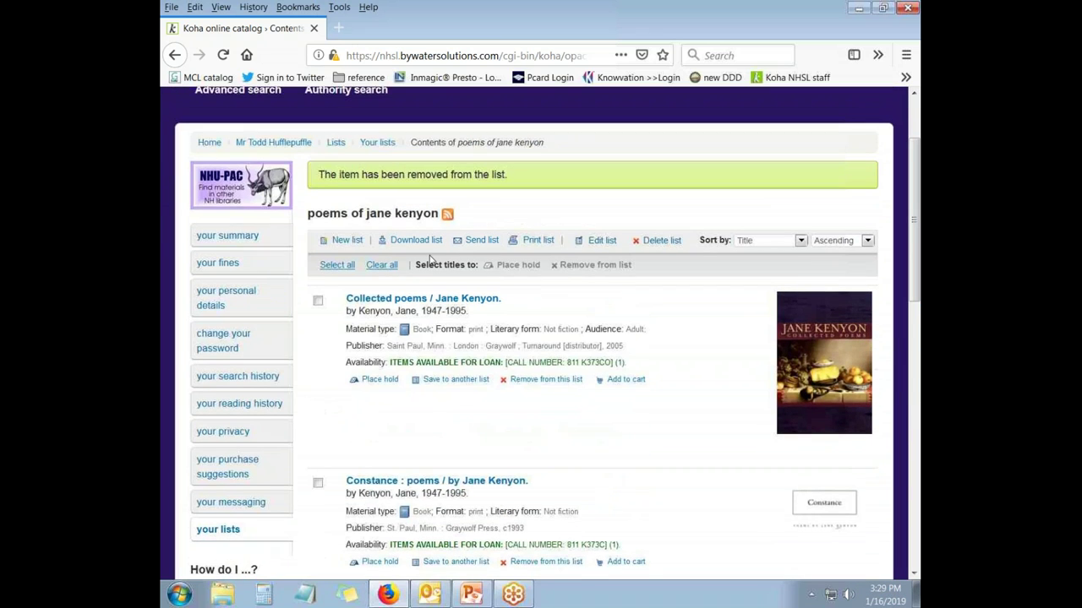
pyautogui.click(318, 301)
pyautogui.moveTo(918, 264); pyautogui.dragTo(917, 499)
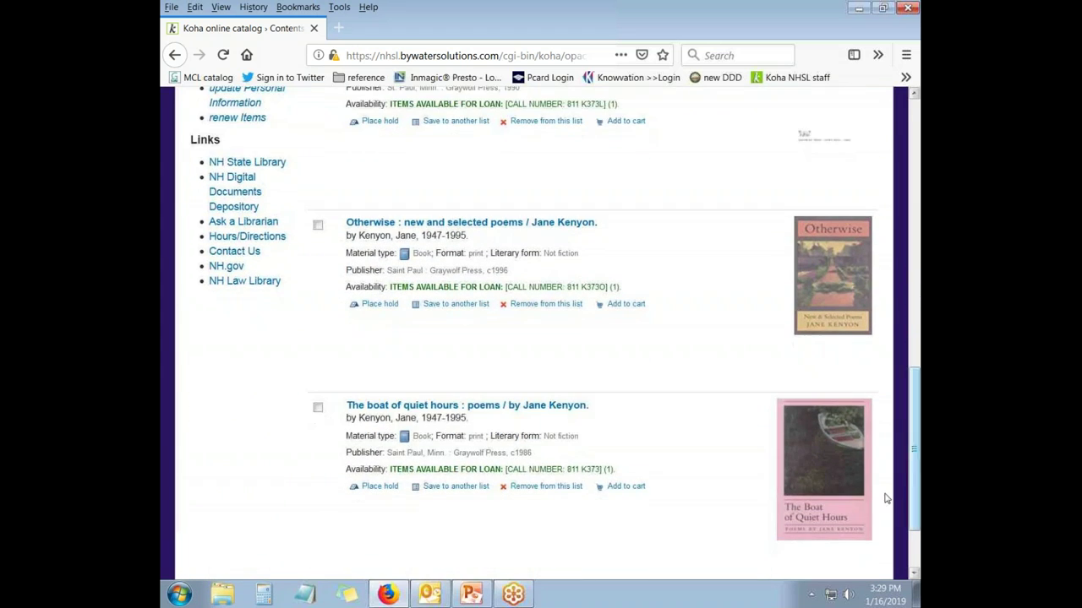
pyautogui.click(318, 408)
pyautogui.moveTo(914, 415); pyautogui.dragTo(915, 446)
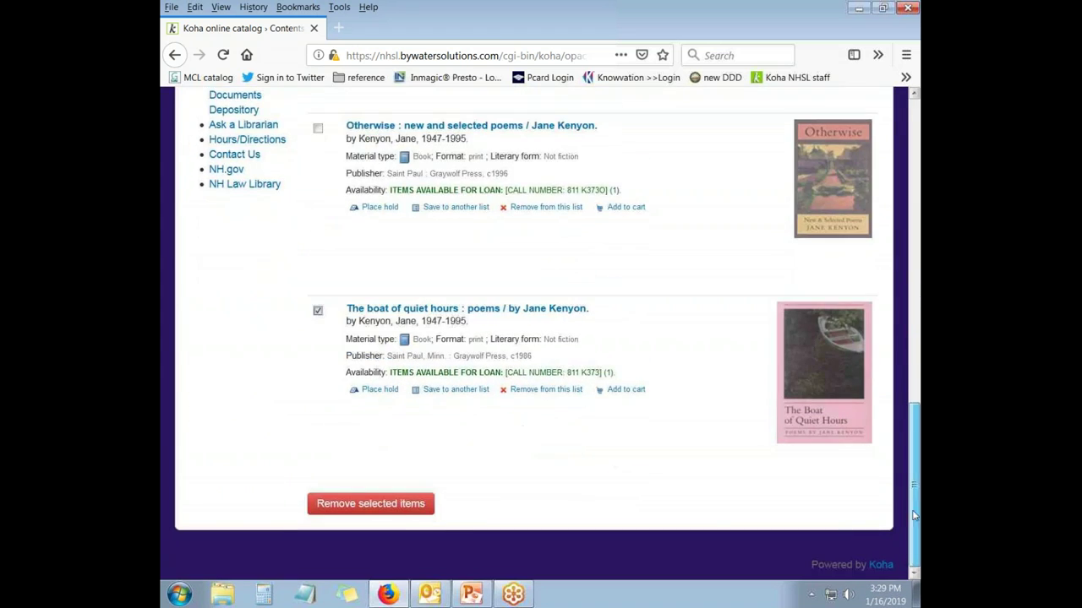
pyautogui.click(393, 506)
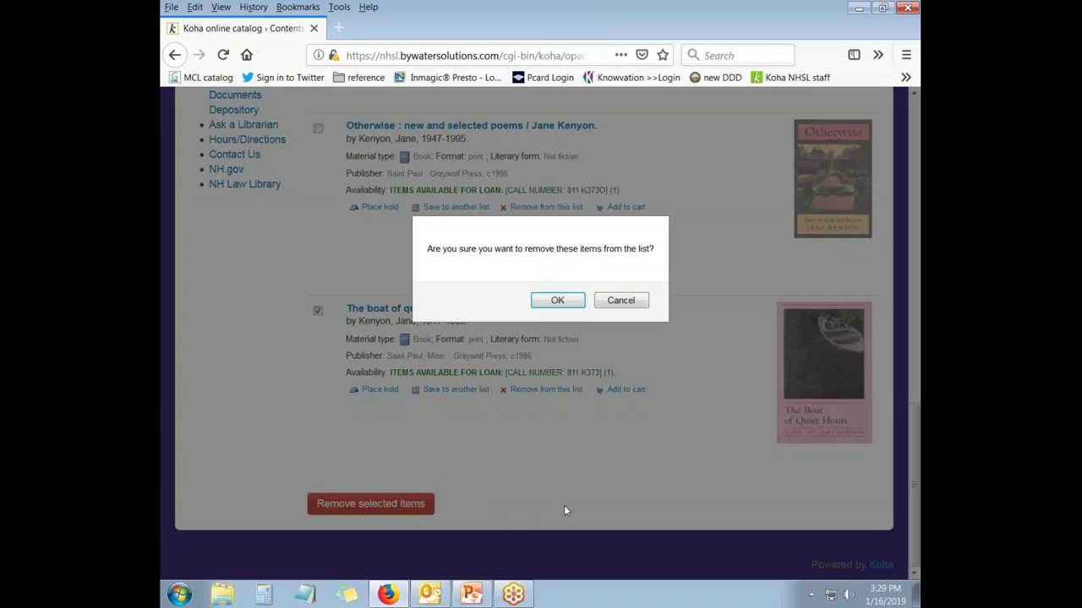
pyautogui.click(558, 301)
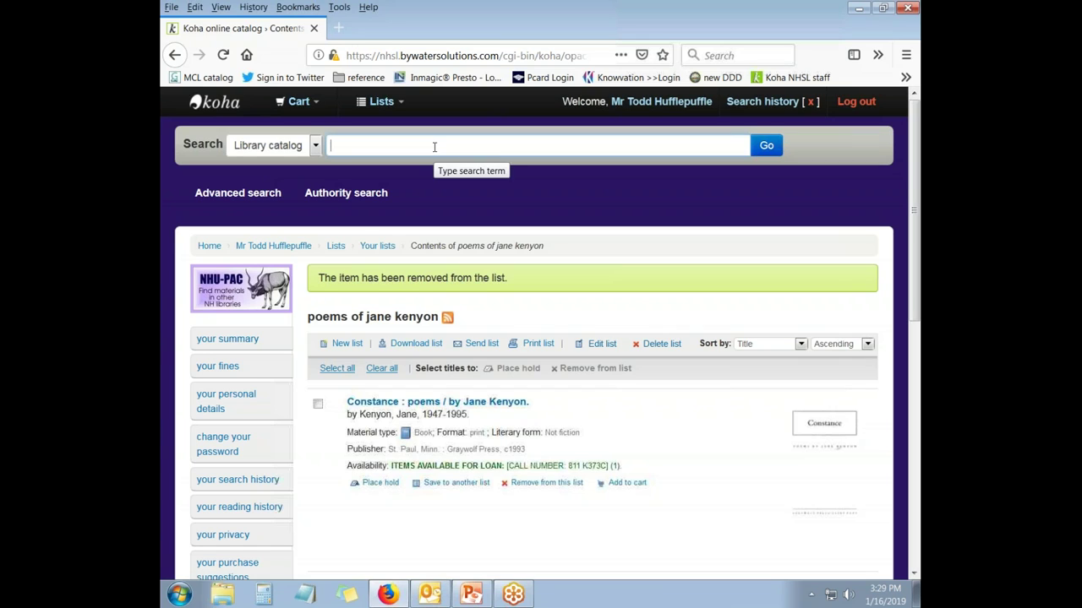
# Step: Search the library catalog for "john gilbert winant" using the suggested search term
pyautogui.write('womam')
pyautogui.press('BackSpace')
pyautogui.press('BackSpace')
pyautogui.press('BackSpace')
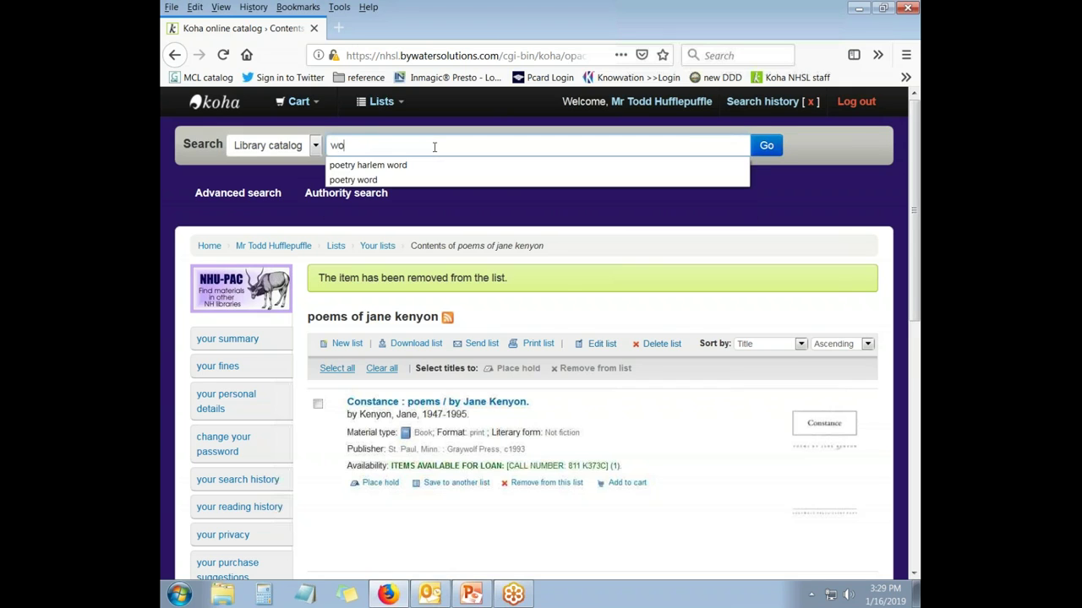
pyautogui.hotkey('ctrl', 'z')
pyautogui.press('BackSpace')
pyautogui.press('BackSpace')
pyautogui.press('BackSpace')
pyautogui.press('BackSpace')
pyautogui.write('inant')
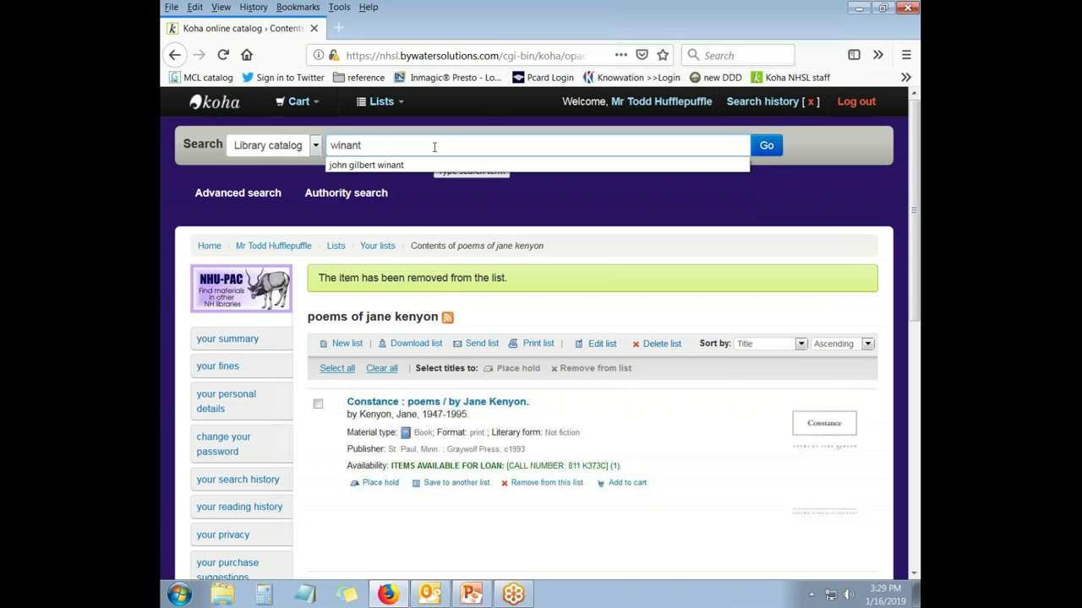
pyautogui.click(417, 166)
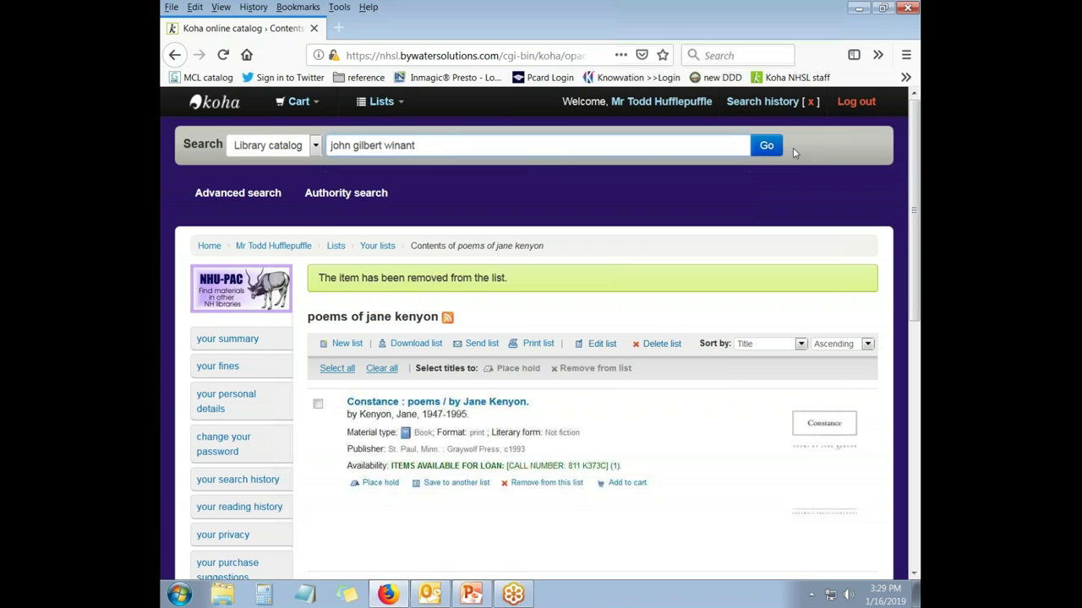
pyautogui.click(764, 148)
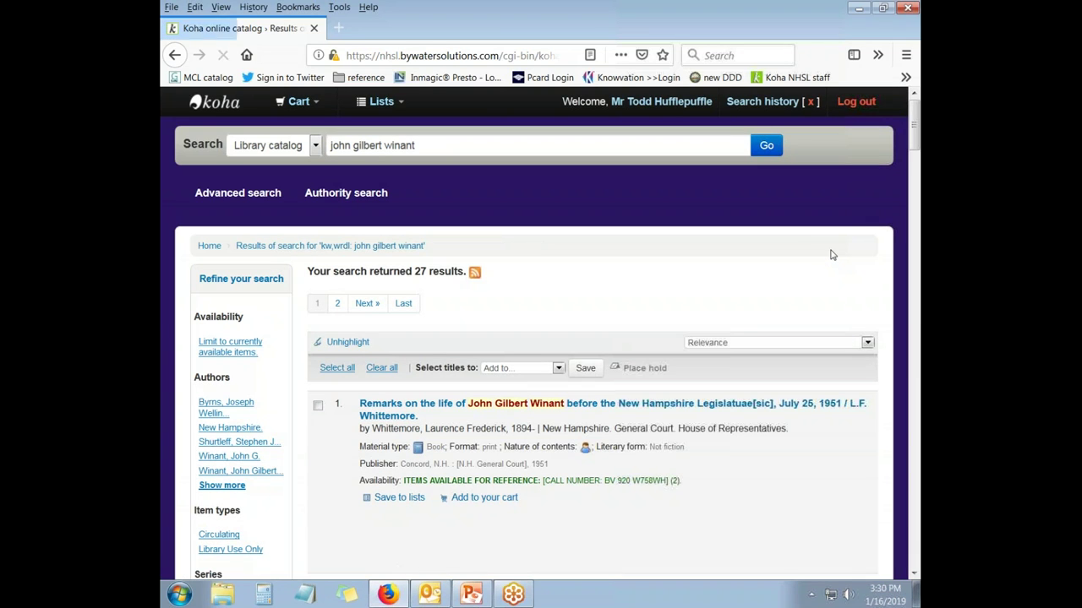
# Step: Open the record of result 8, "He walked alone : a biography of John Gilbert Winant", and view its holdings
pyautogui.moveTo(915, 148); pyautogui.dragTo(916, 300)
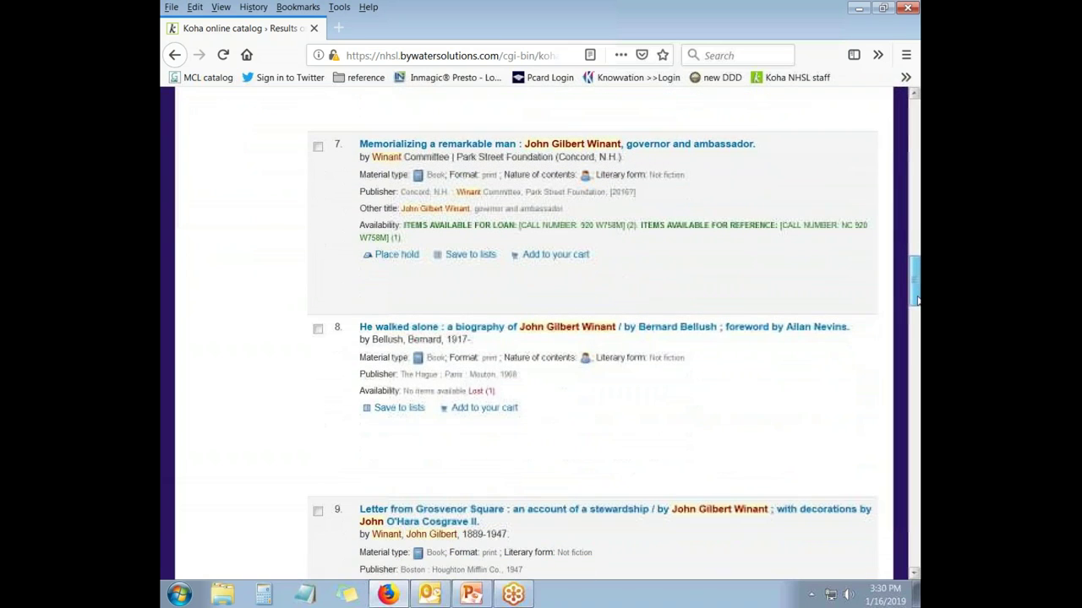
pyautogui.click(582, 328)
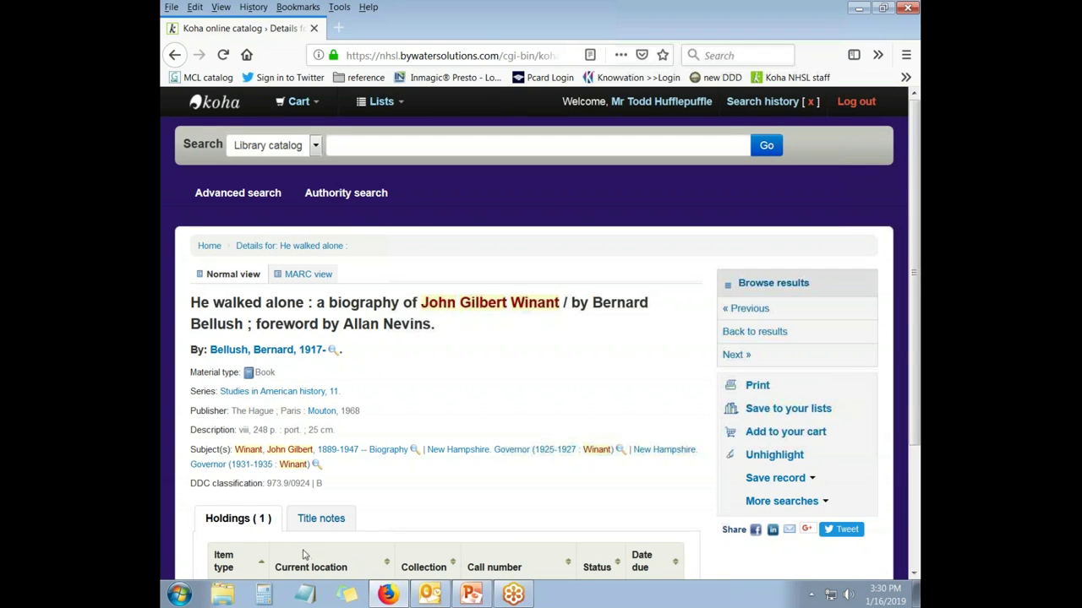
pyautogui.scroll(-3, 913, 216)
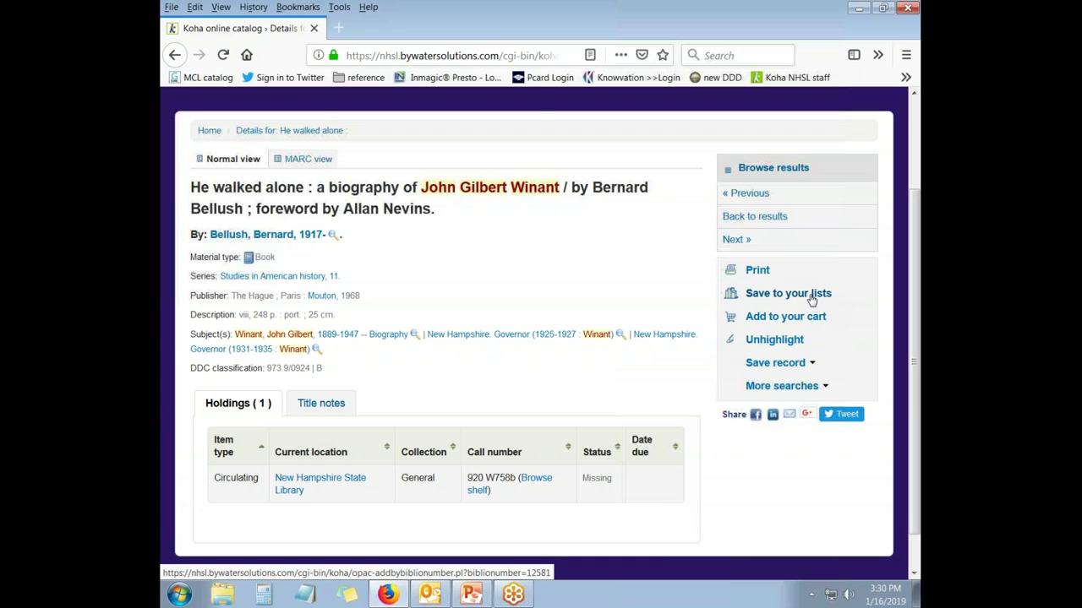
# Step: Save the biography "He walked alone" to a new private list named "JG Winant"
pyautogui.click(811, 294)
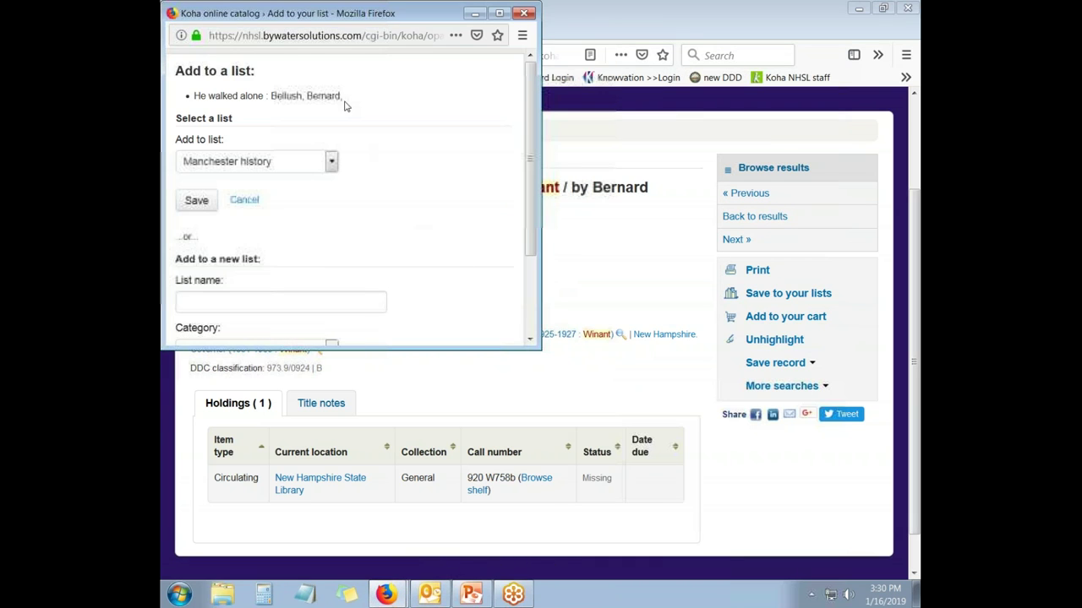
pyautogui.click(331, 163)
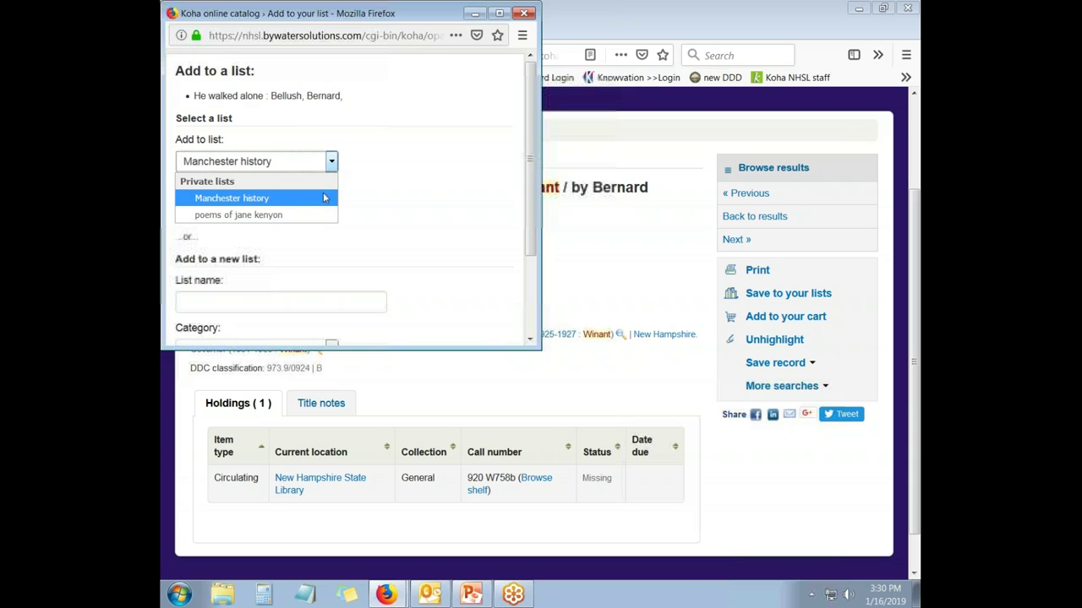
pyautogui.click(430, 200)
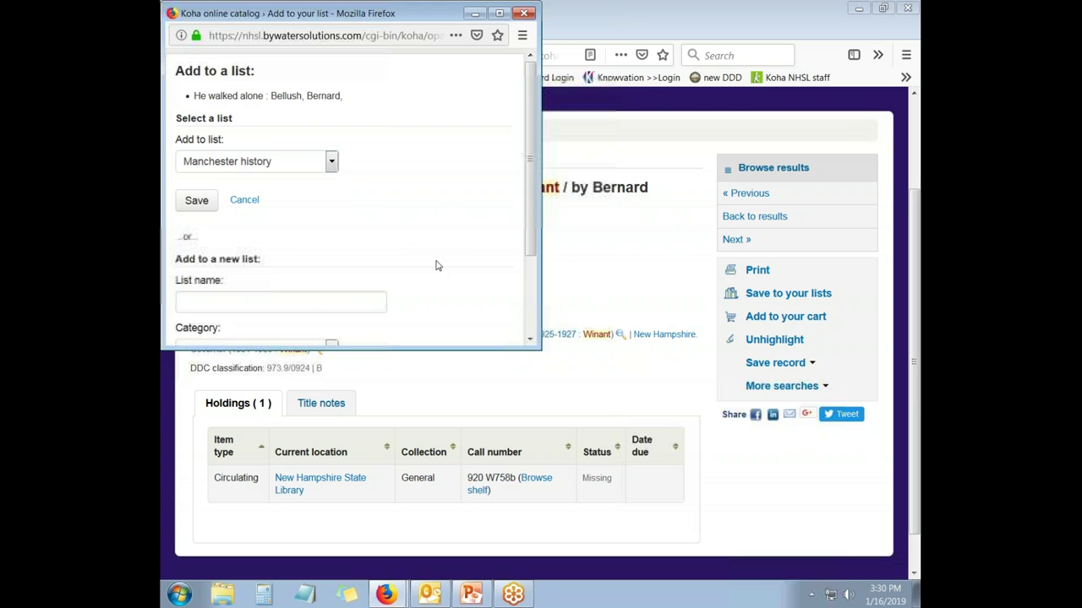
pyautogui.scroll(-3, 436, 265)
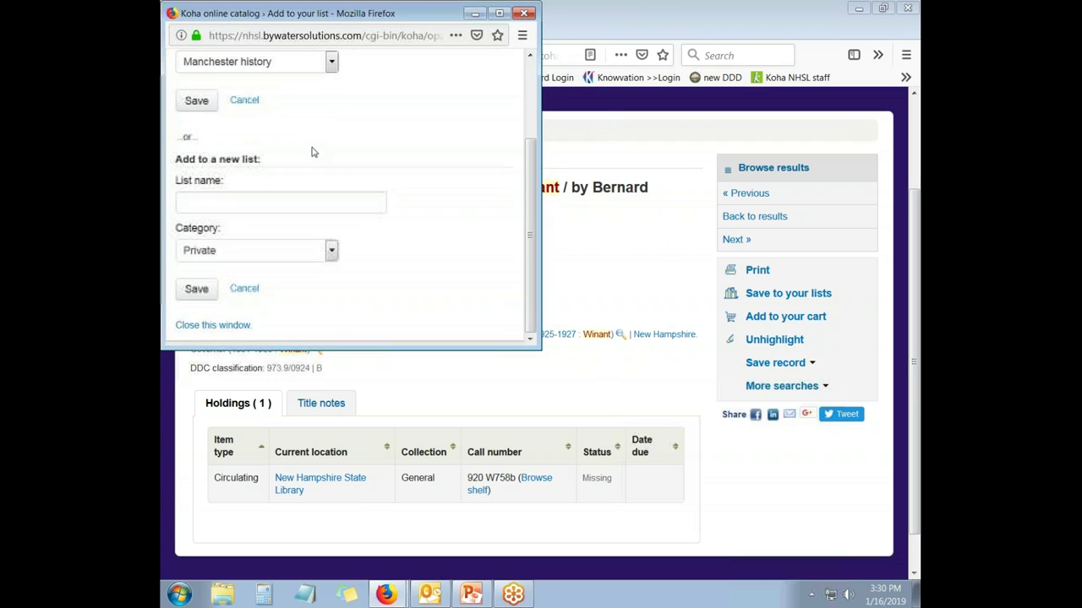
pyautogui.click(280, 204)
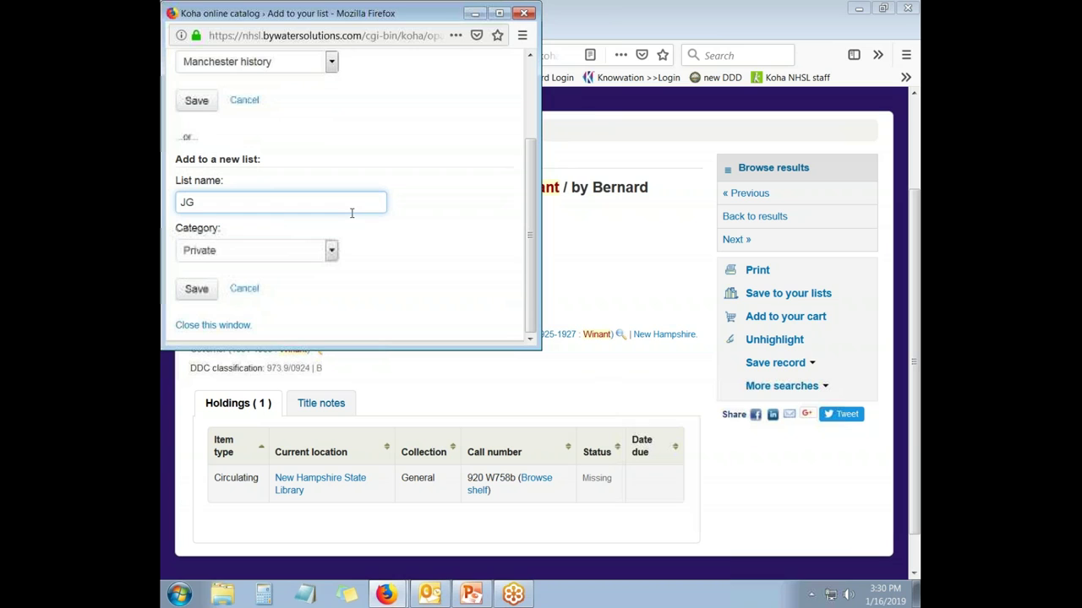
pyautogui.write('JG Winant')
pyautogui.click(196, 289)
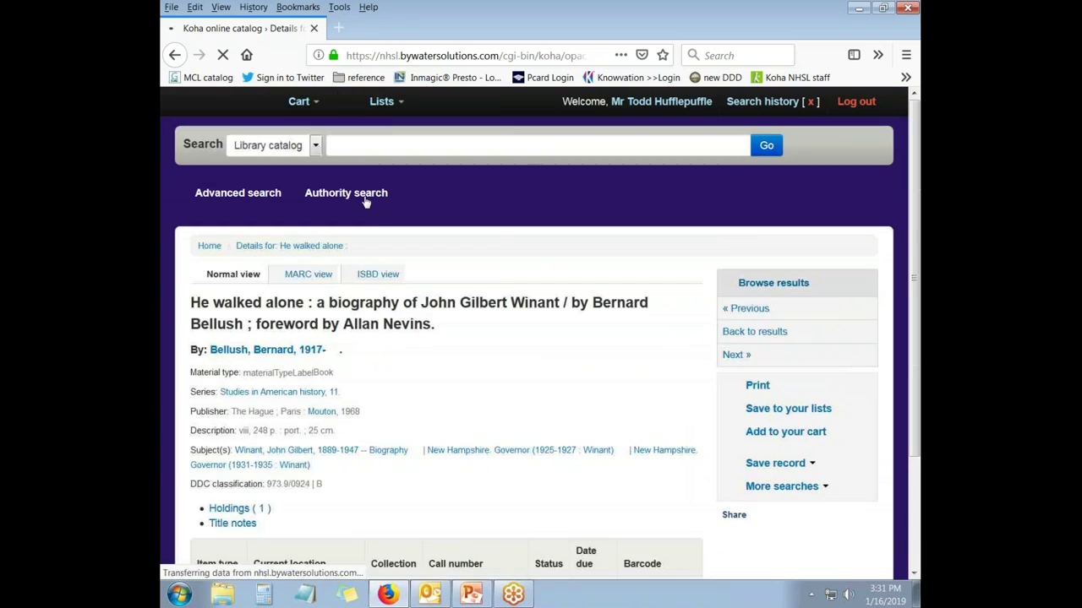
# Step: Check the account's saved list names and open the overview page of your own lists
pyautogui.click(395, 106)
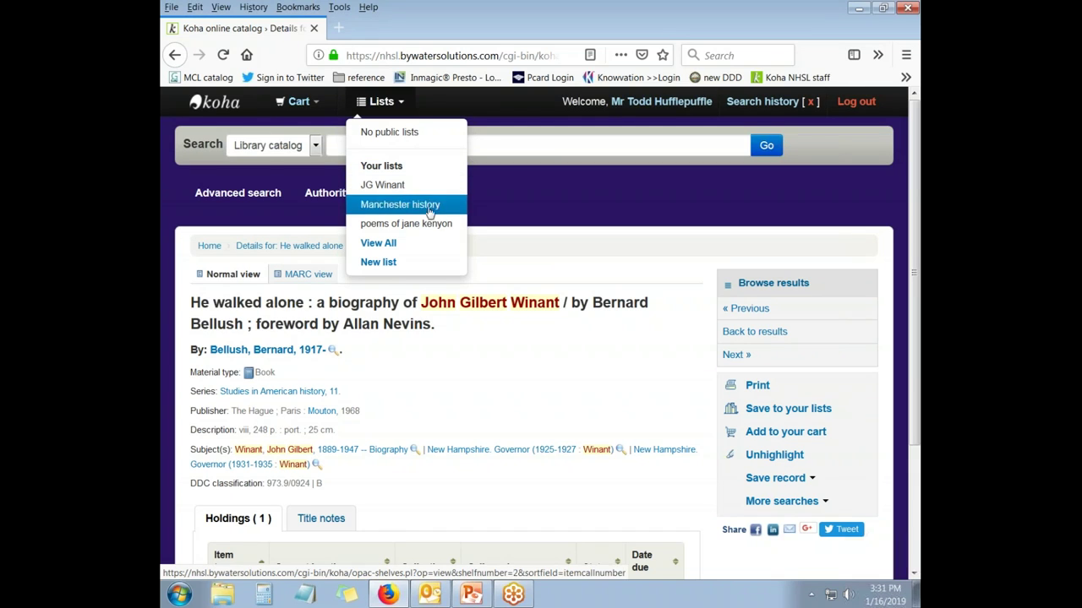
pyautogui.click(498, 401)
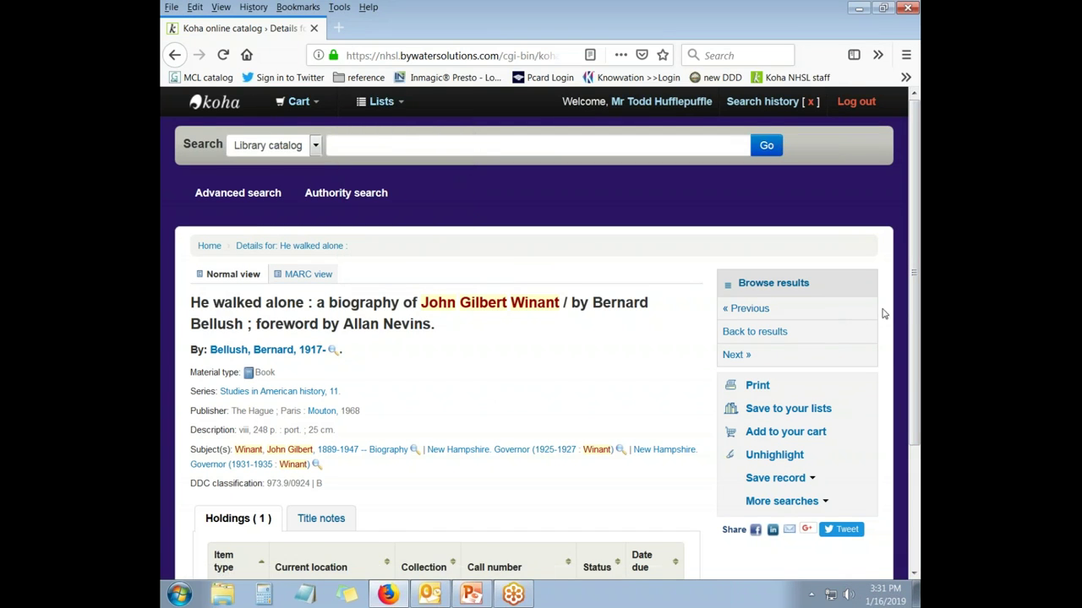
pyautogui.click(383, 103)
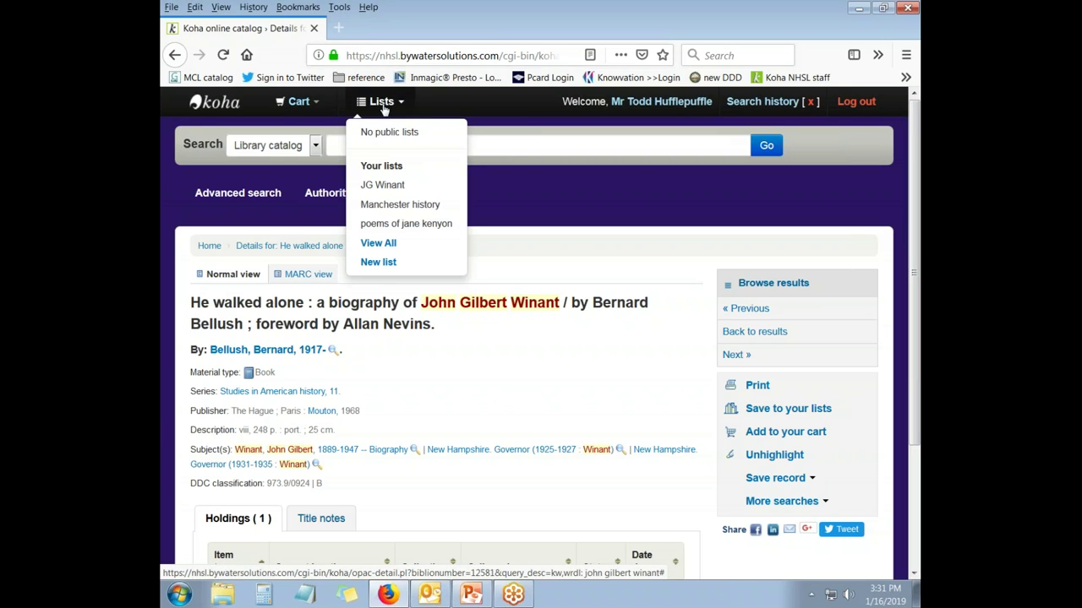
pyautogui.click(370, 166)
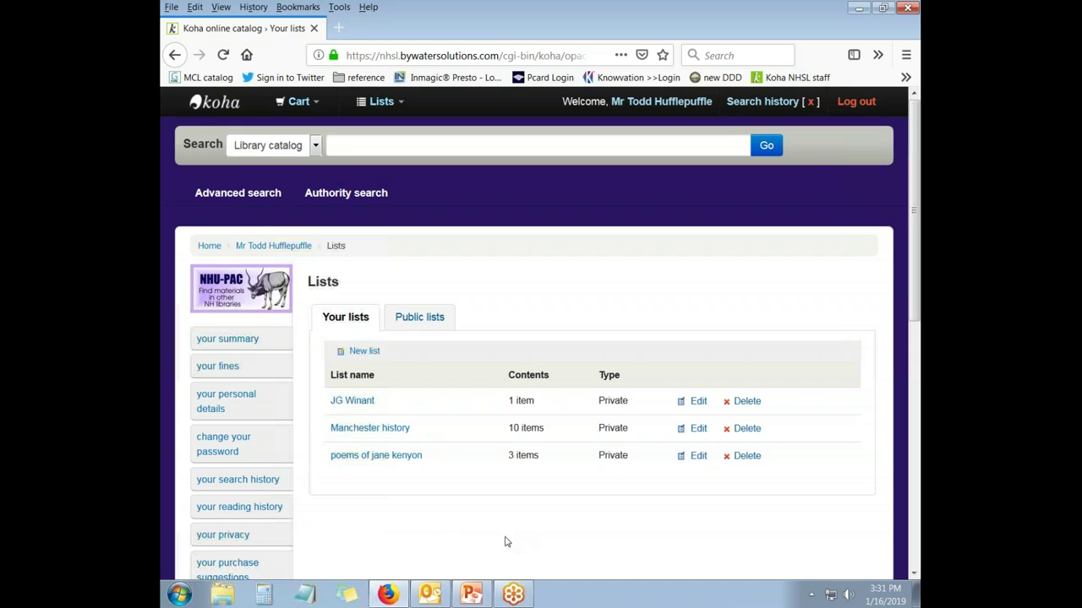
# Step: Create a new list named "history of Dover", sorted by title, with content changes allowed from the owner only
pyautogui.click(371, 355)
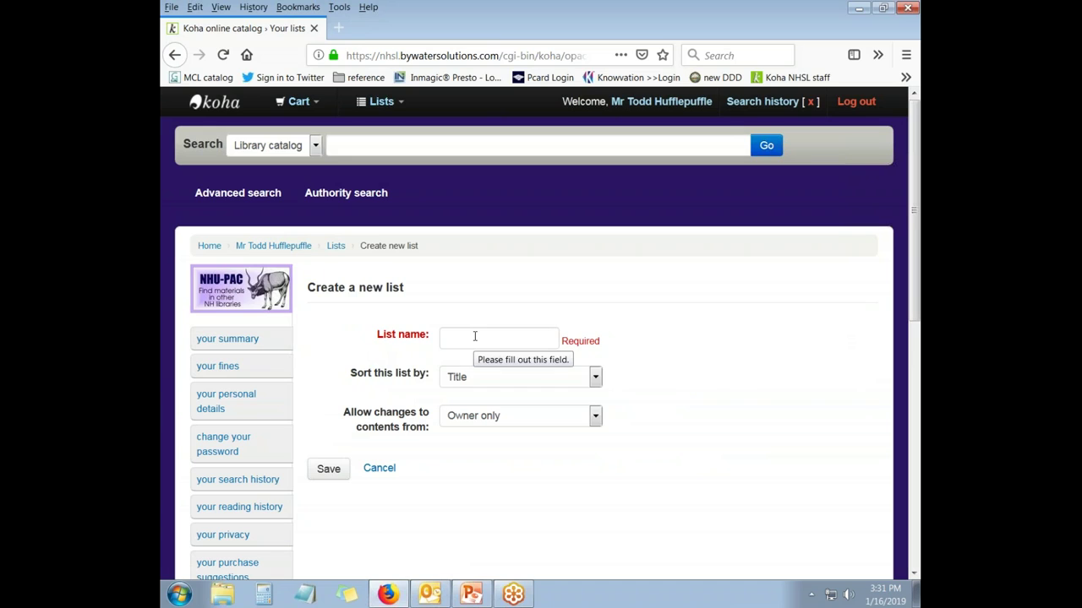
pyautogui.click(479, 337)
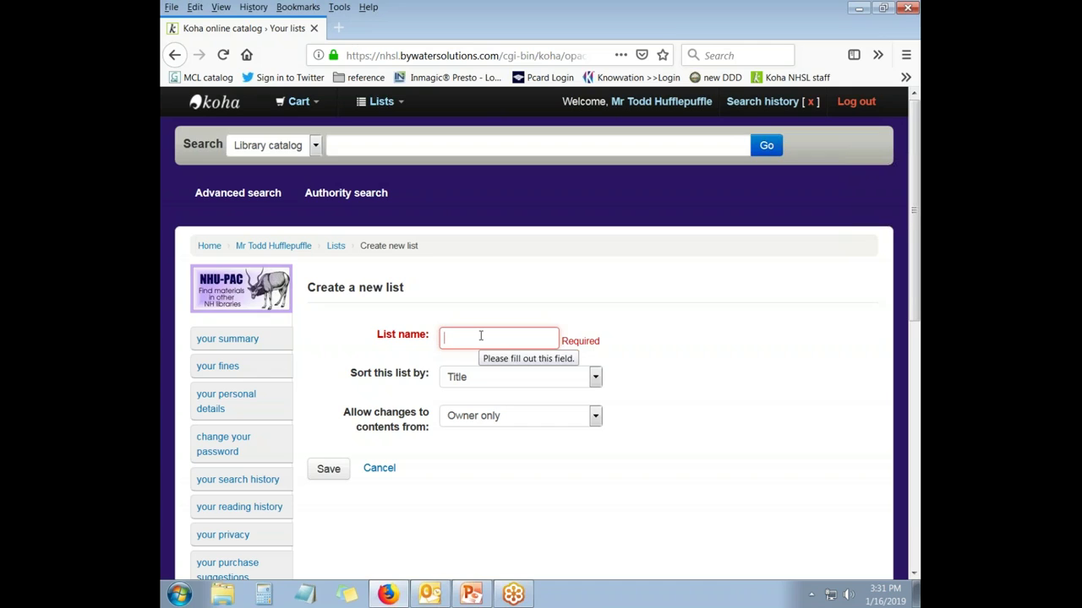
pyautogui.write('history of Dover')
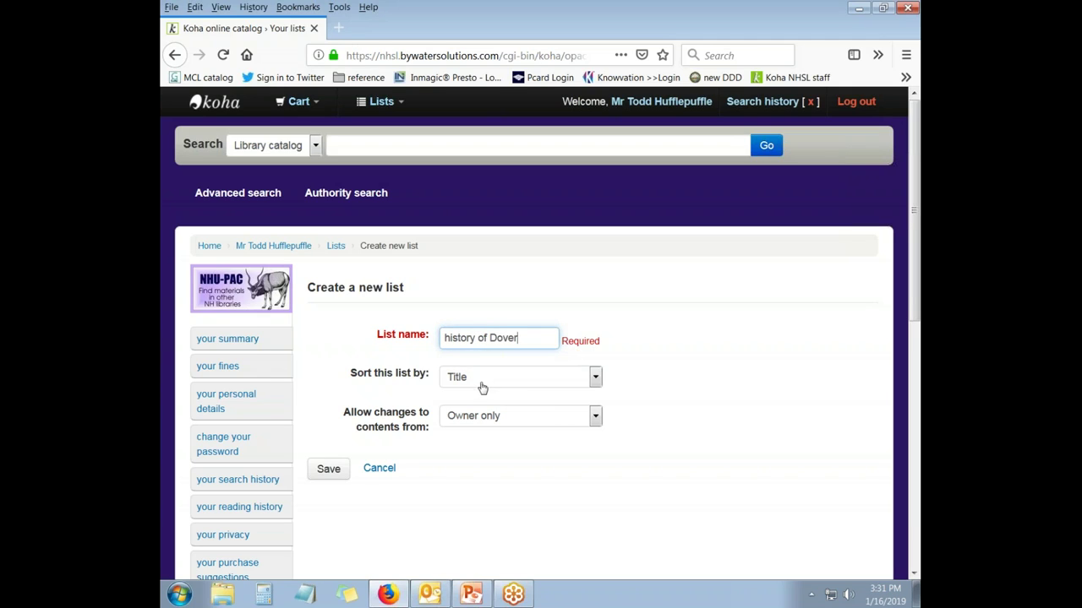
pyautogui.click(321, 471)
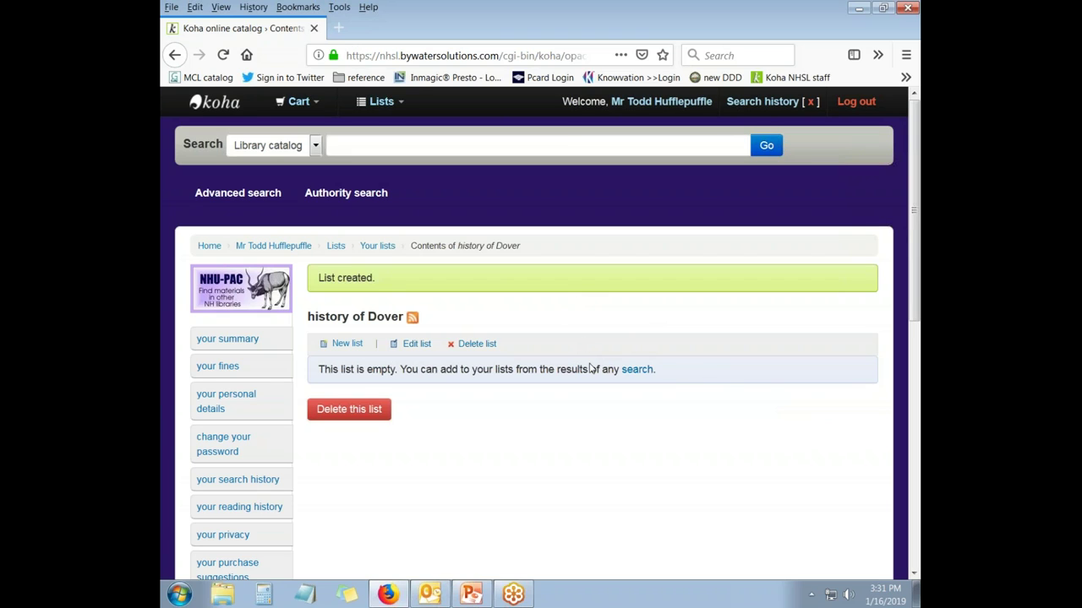
# Step: Return to the overview of your lists and delete the "poems of jane kenyon" list
pyautogui.click(375, 250)
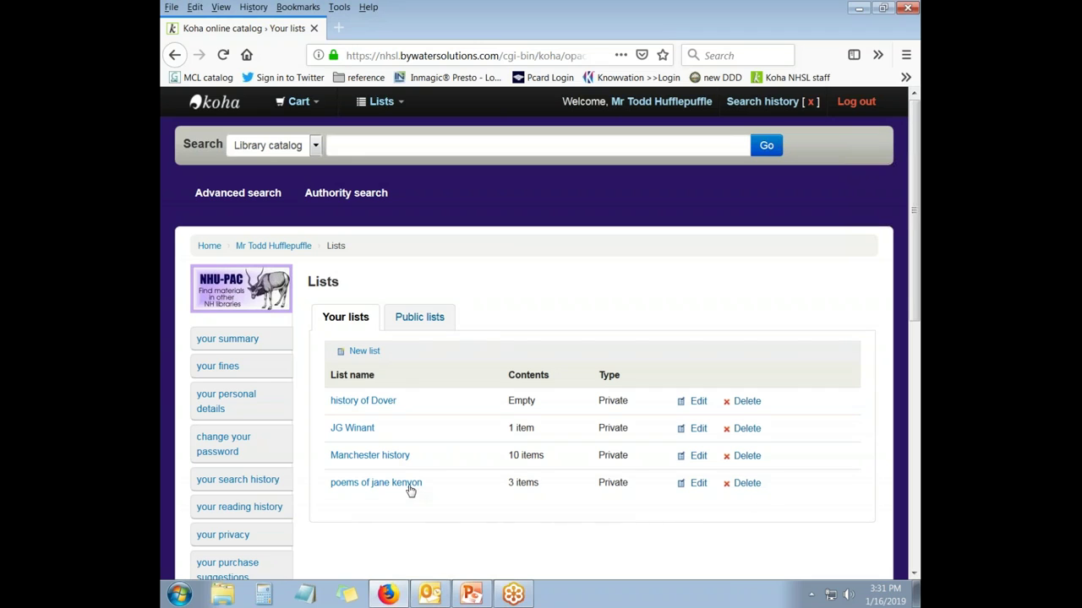
pyautogui.click(747, 484)
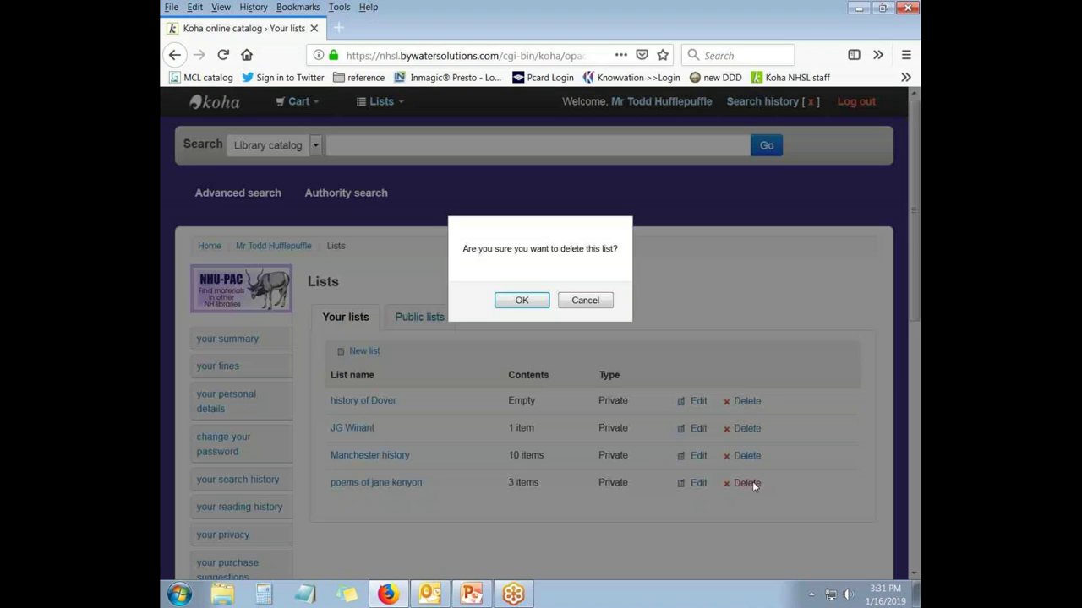
pyautogui.click(522, 302)
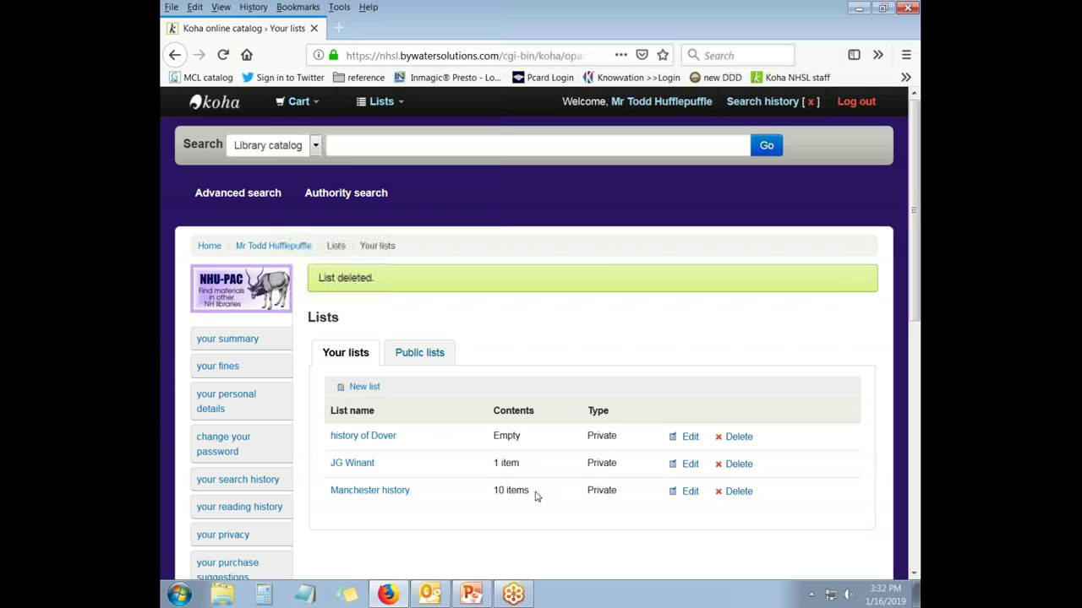
pyautogui.moveTo(915, 294); pyautogui.dragTo(914, 109)
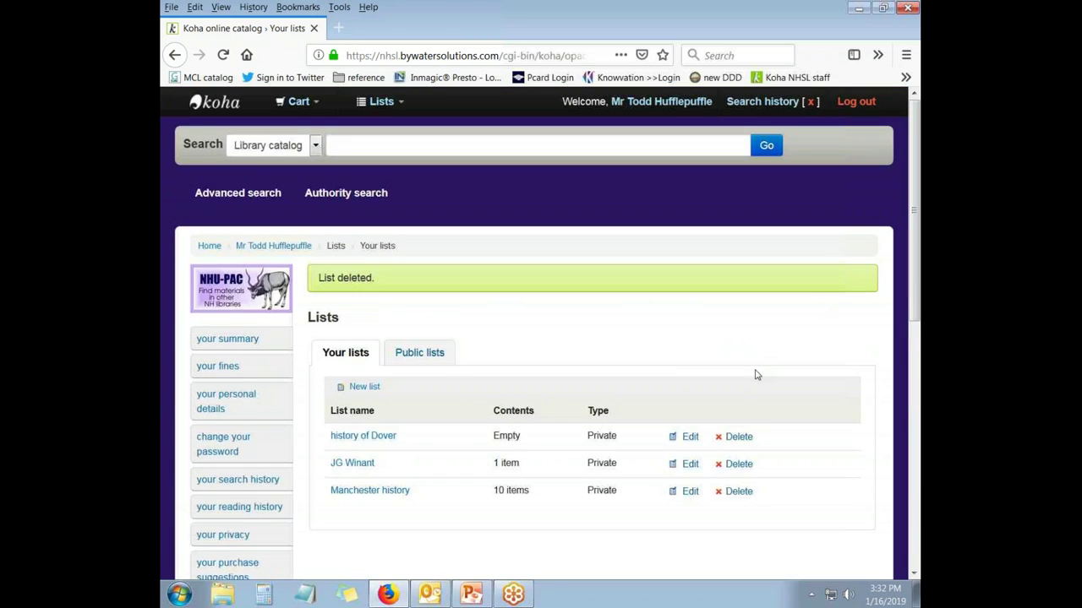